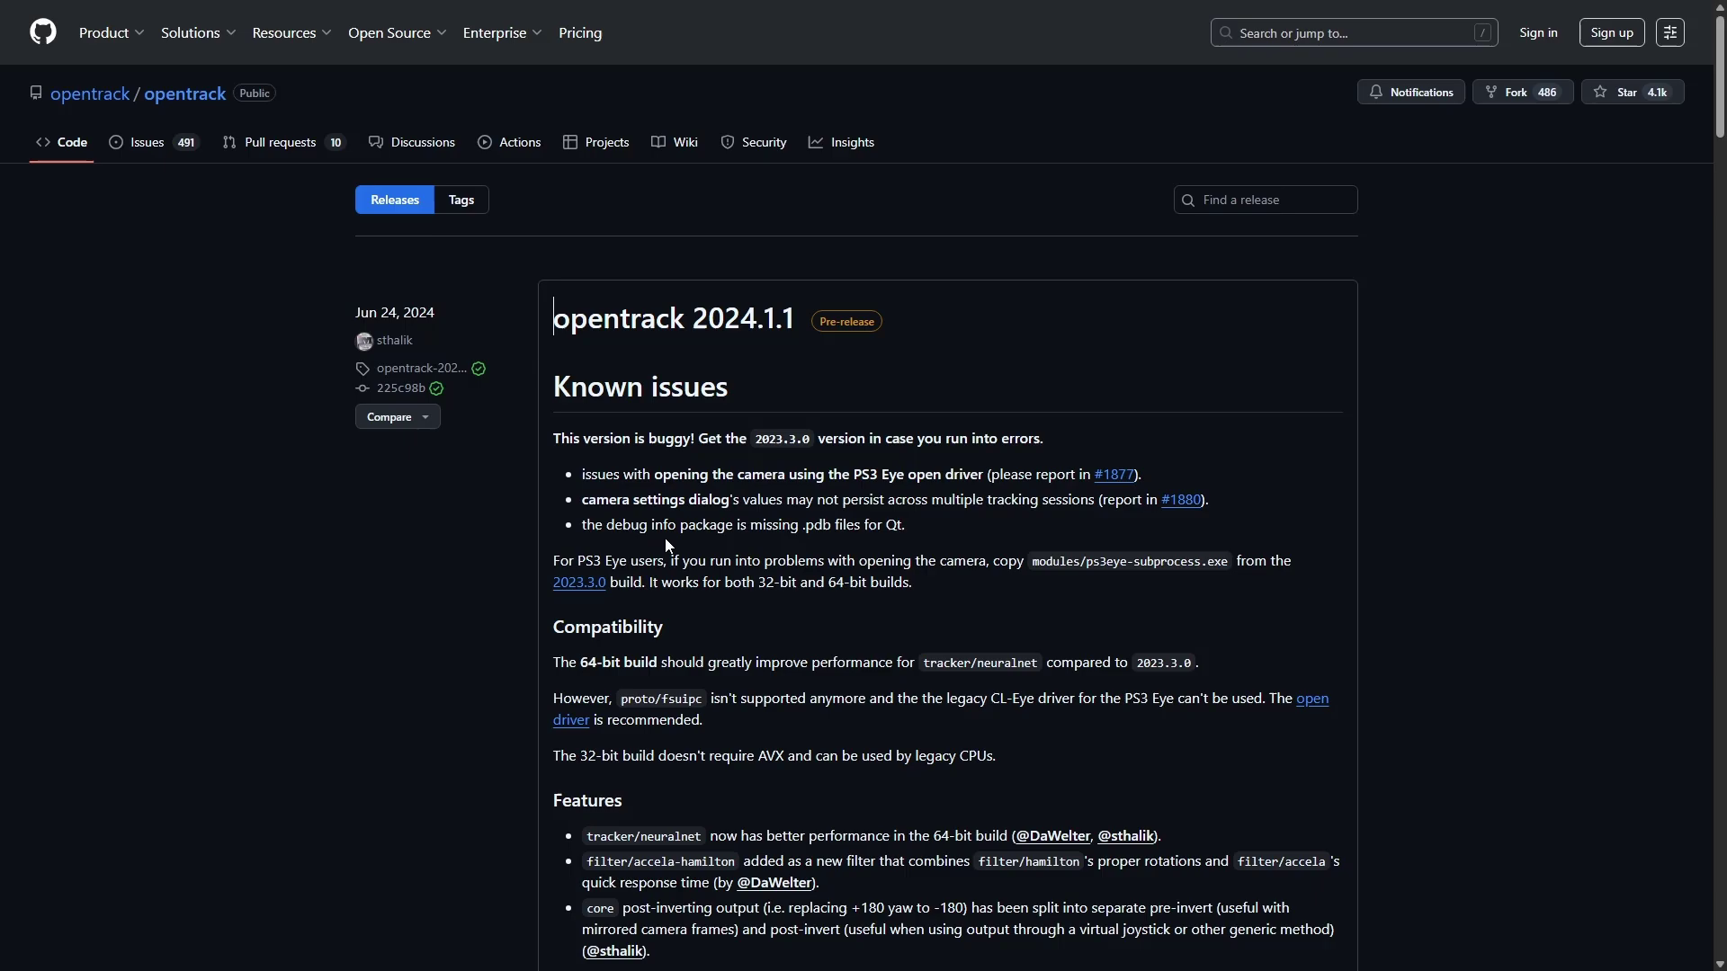
# - Scroll the opentrack Releases page down to the 2023.3.0 release and its assets
pyautogui.scroll(-6, 522, 622)
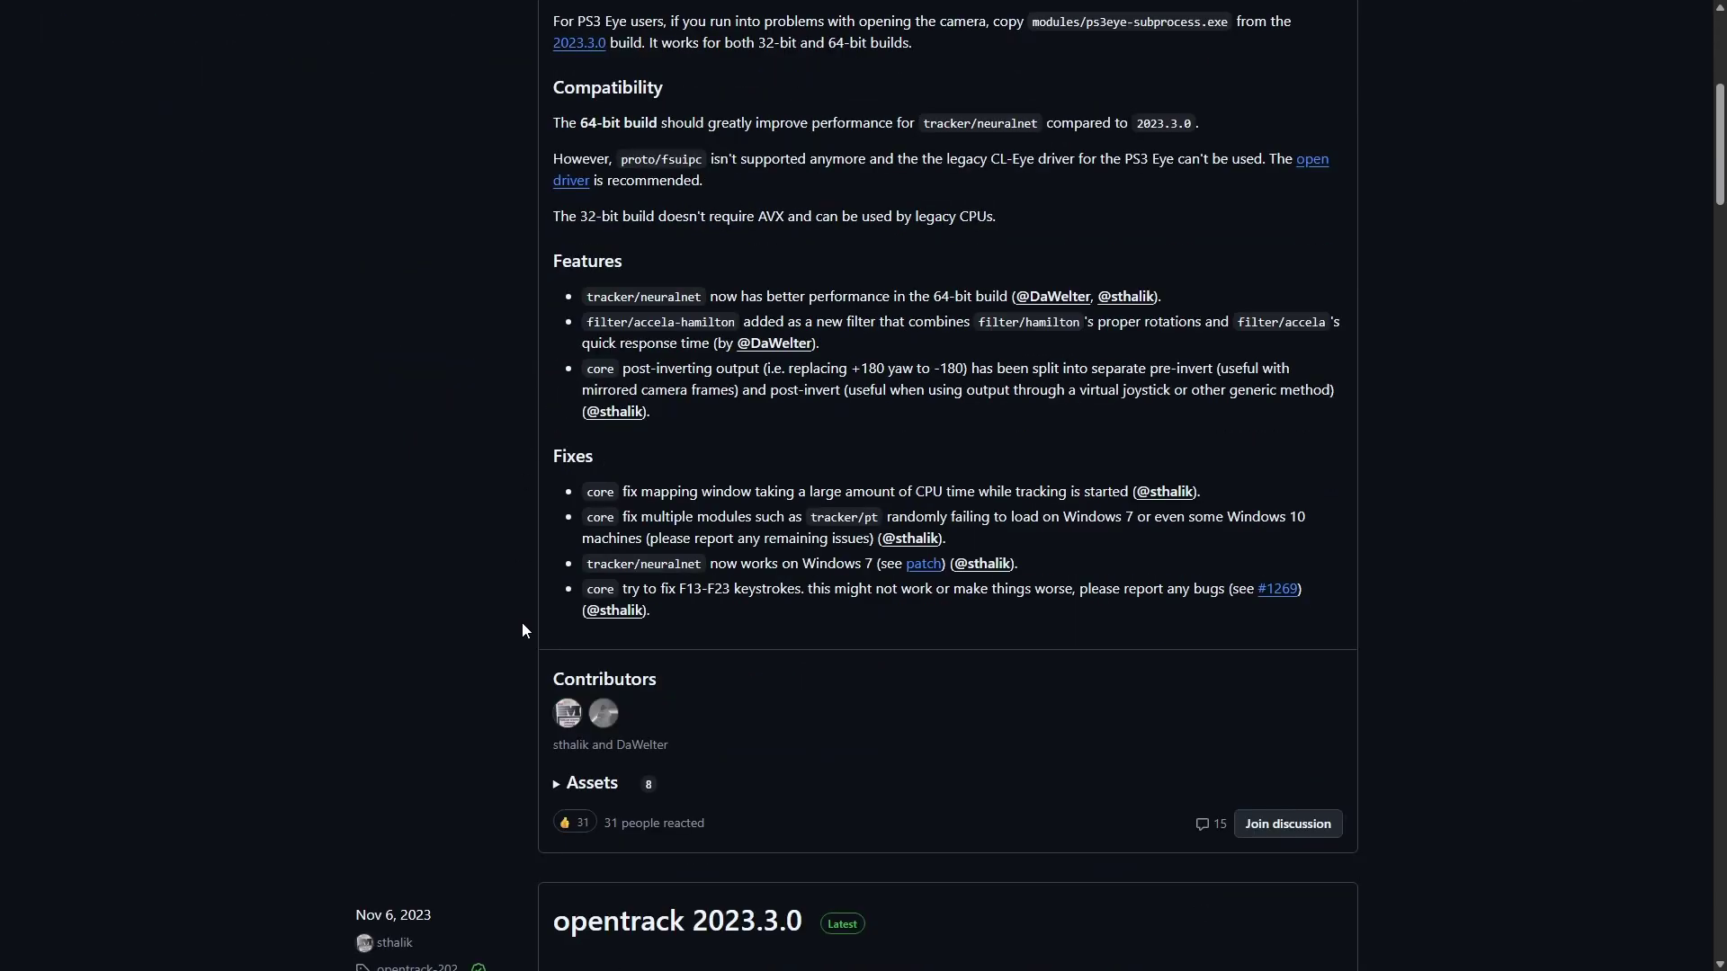
pyautogui.scroll(-4, 522, 622)
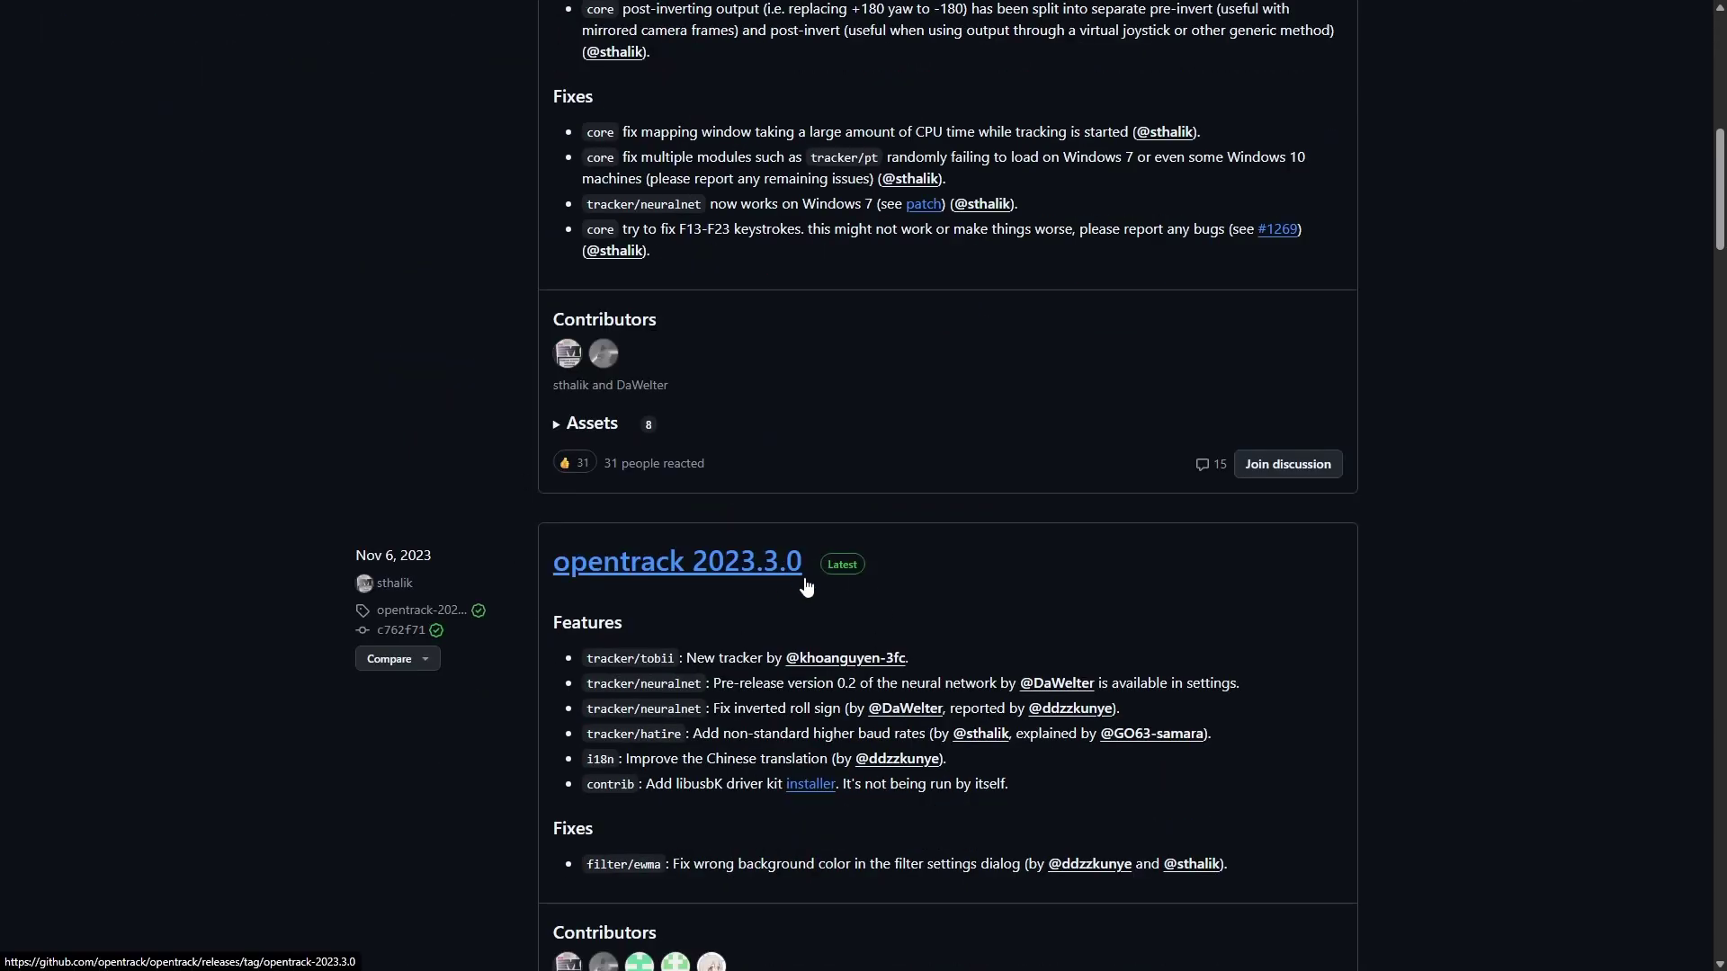
pyautogui.scroll(-6, 1000, 575)
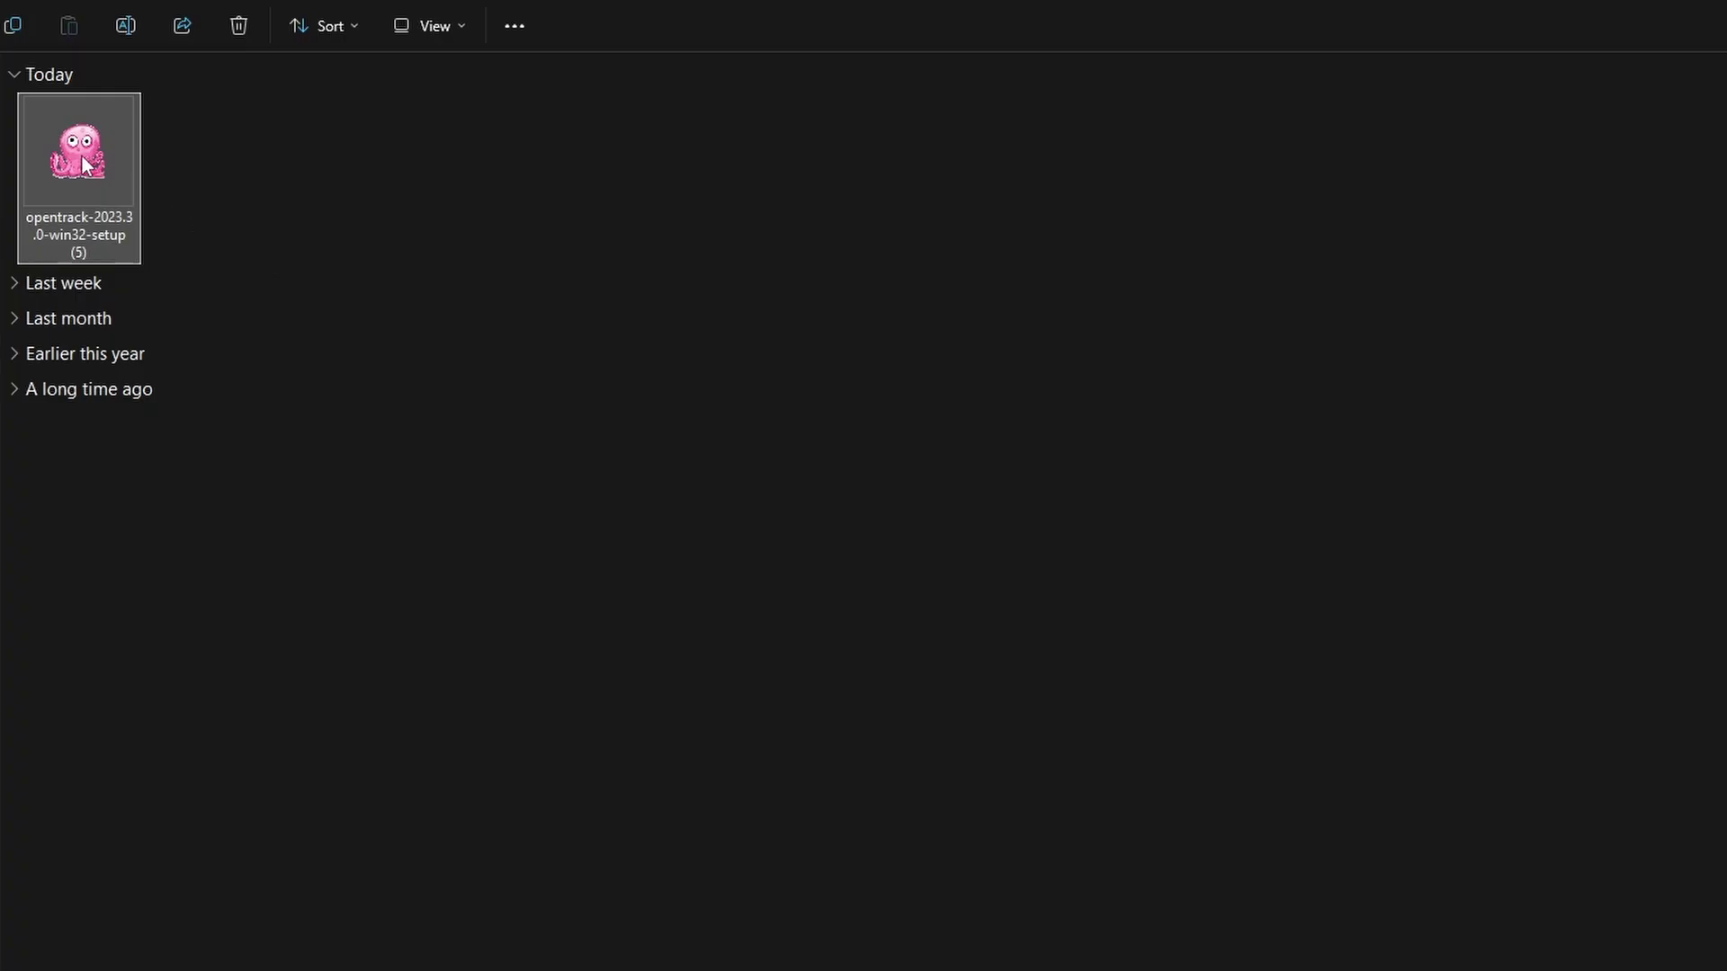
# - Run opentrack-2023.3.0-win32-setup from File Explorer
pyautogui.doubleClick(80, 155)
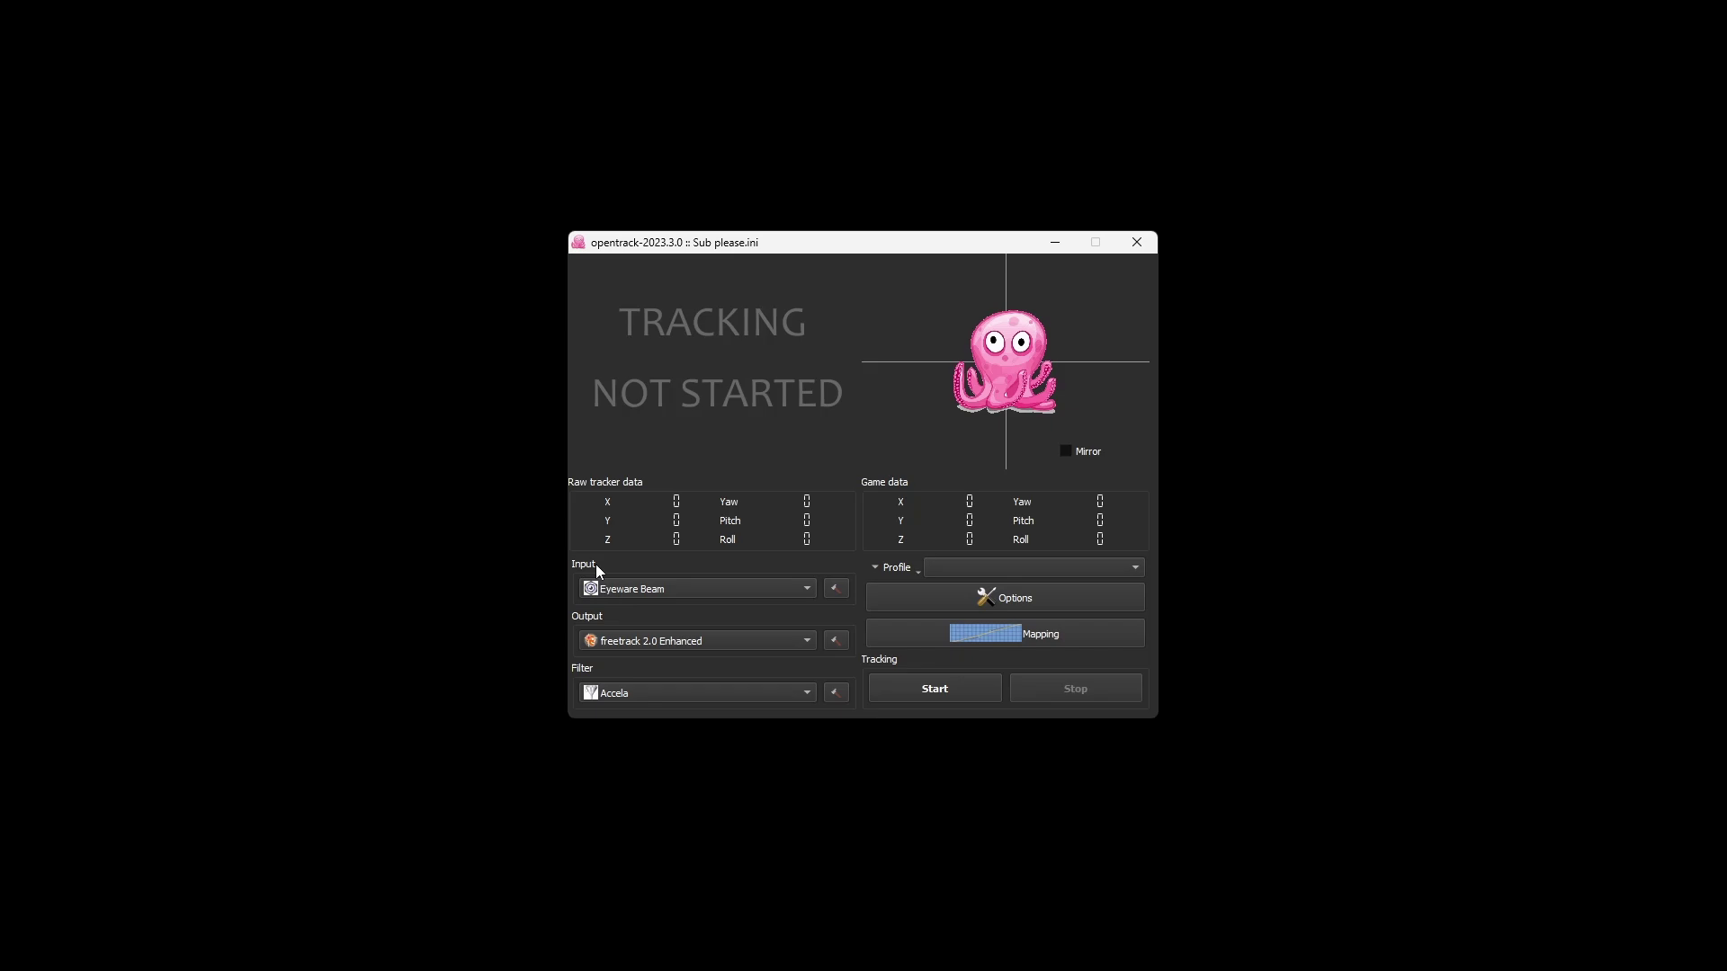
# - Choose Eyeware Beam as OpenTrack's input tracker
pyautogui.click(733, 590)
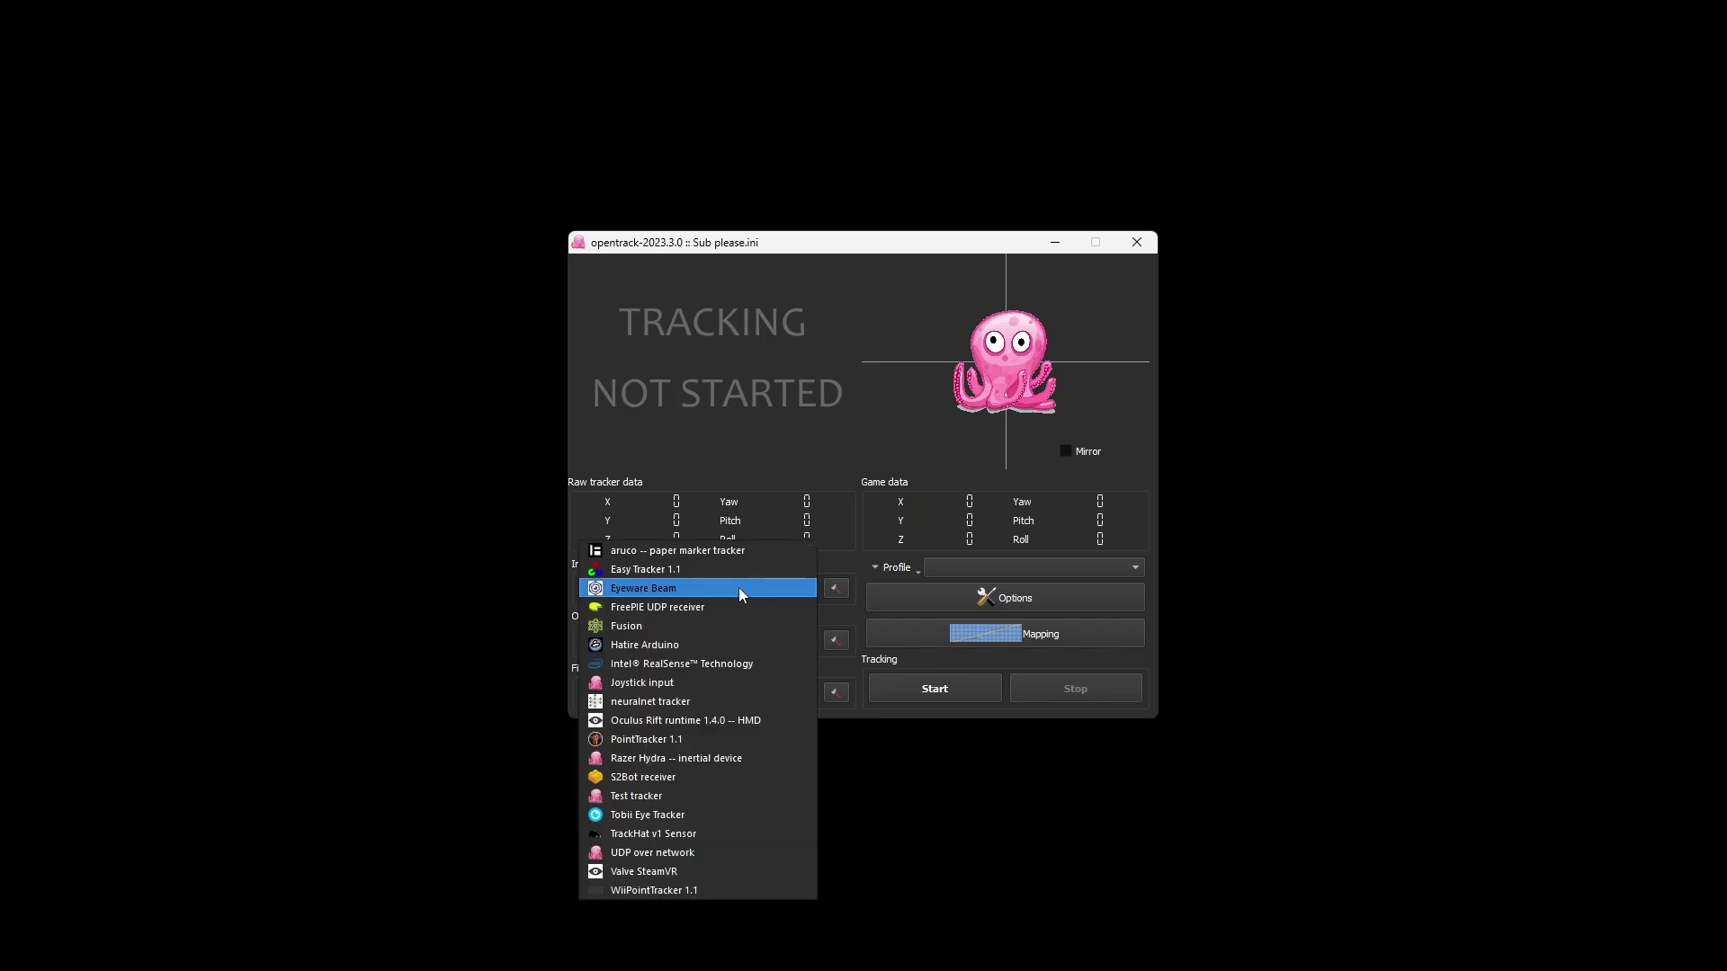
pyautogui.click(667, 595)
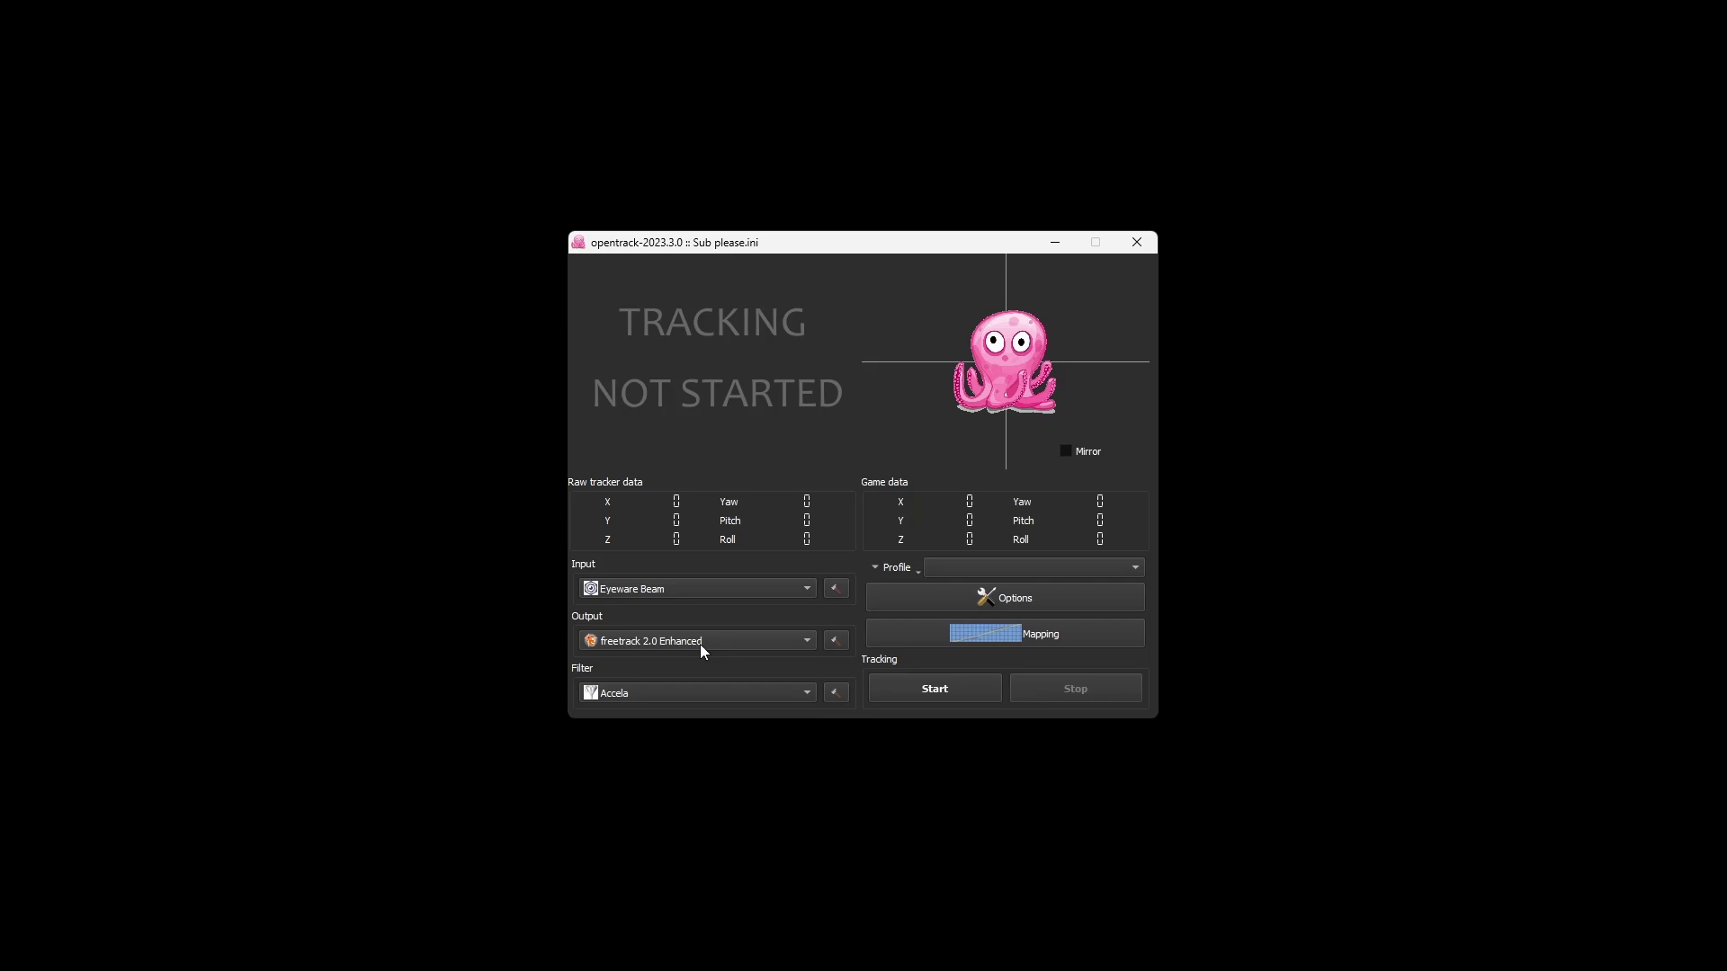
# - Create a new empty OpenTrack profile named 'Please Sub'
pyautogui.click(903, 568)
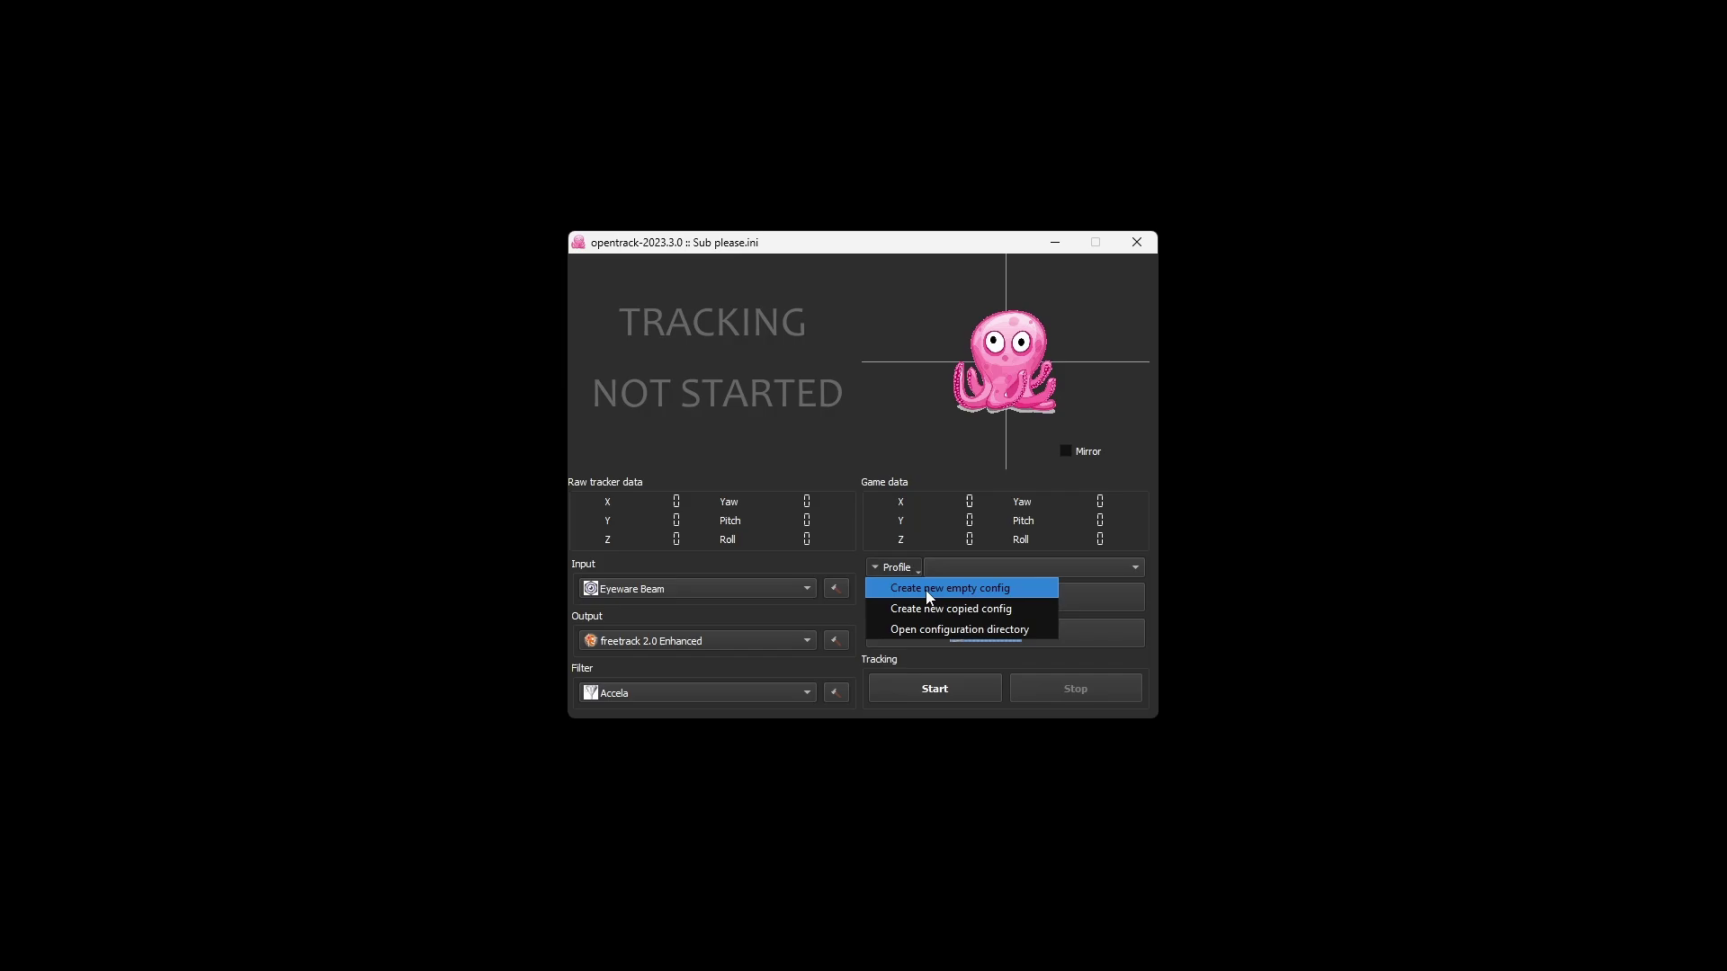
pyautogui.click(929, 589)
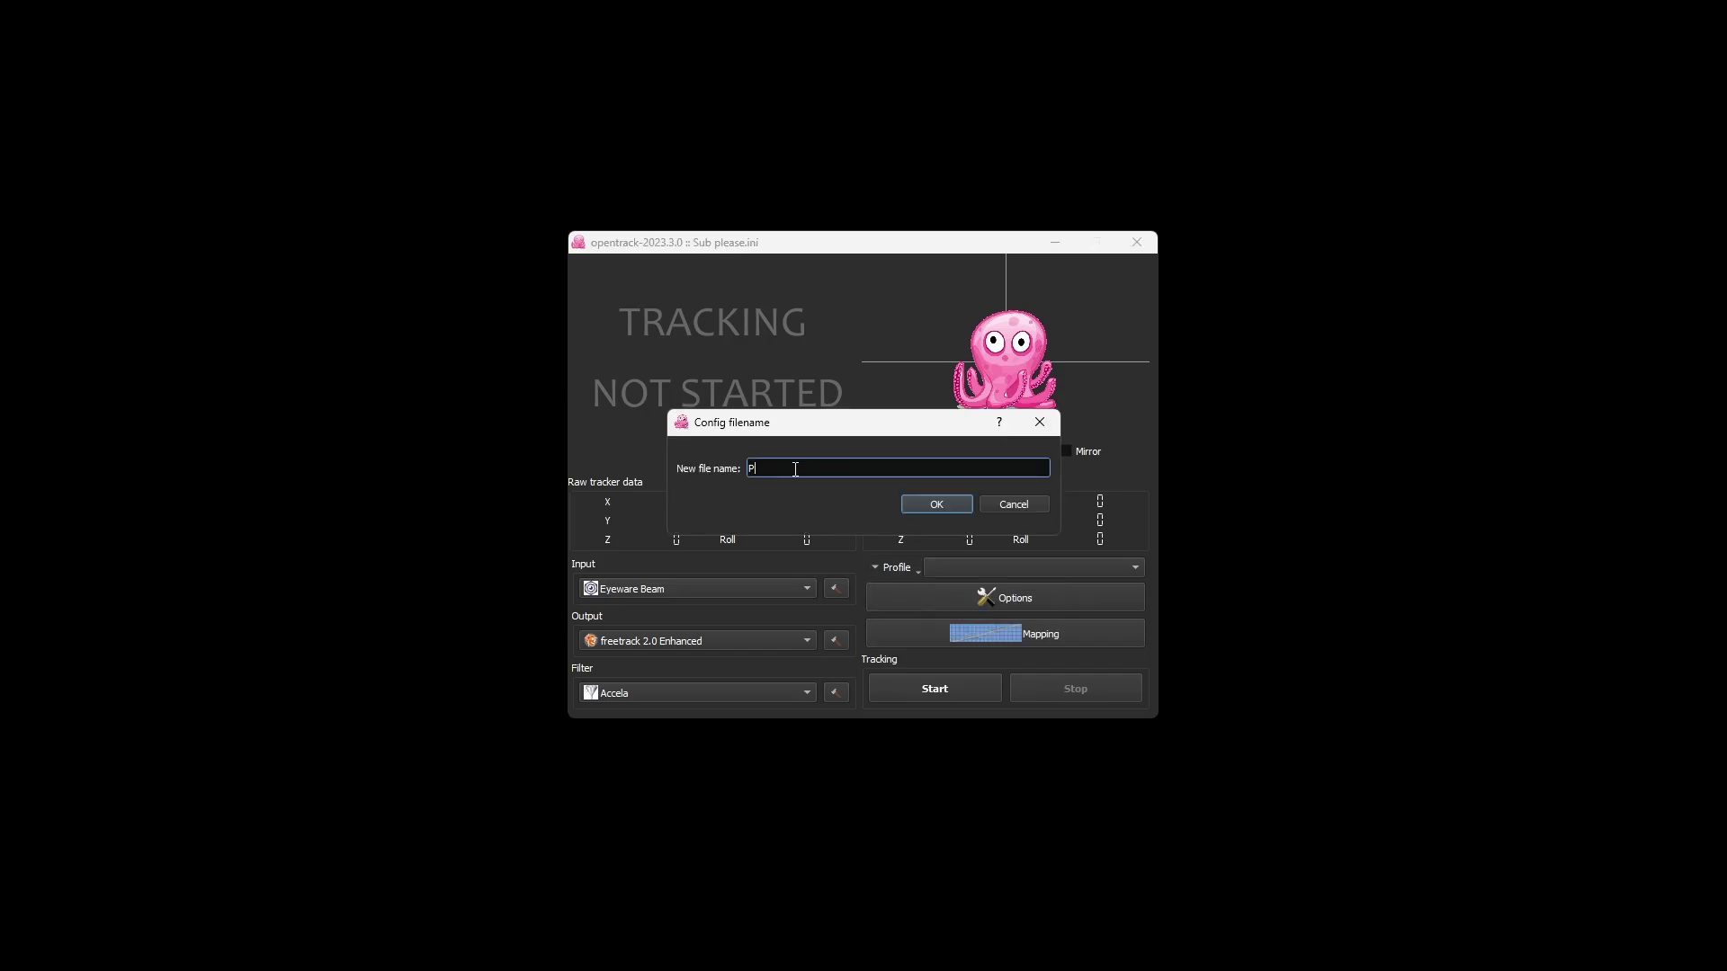
pyautogui.write('Please Sub')
pyautogui.click(937, 505)
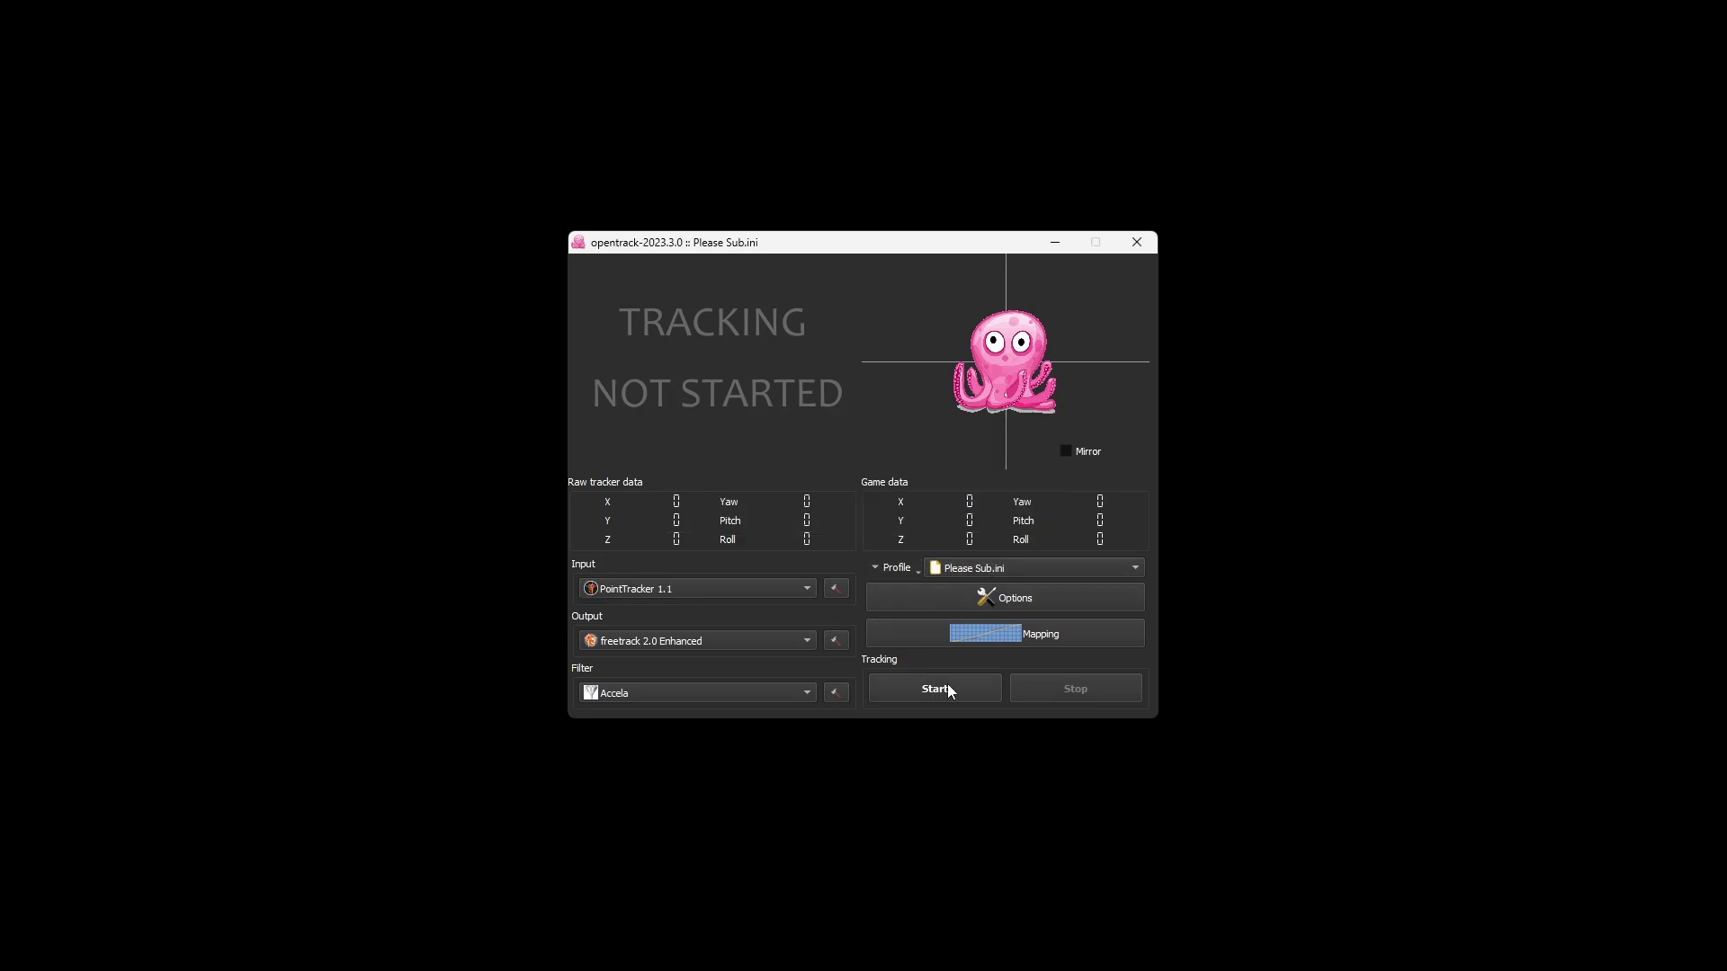
# - Bind OpenTrack's Center shortcut to the period key and apply the options
pyautogui.click(949, 603)
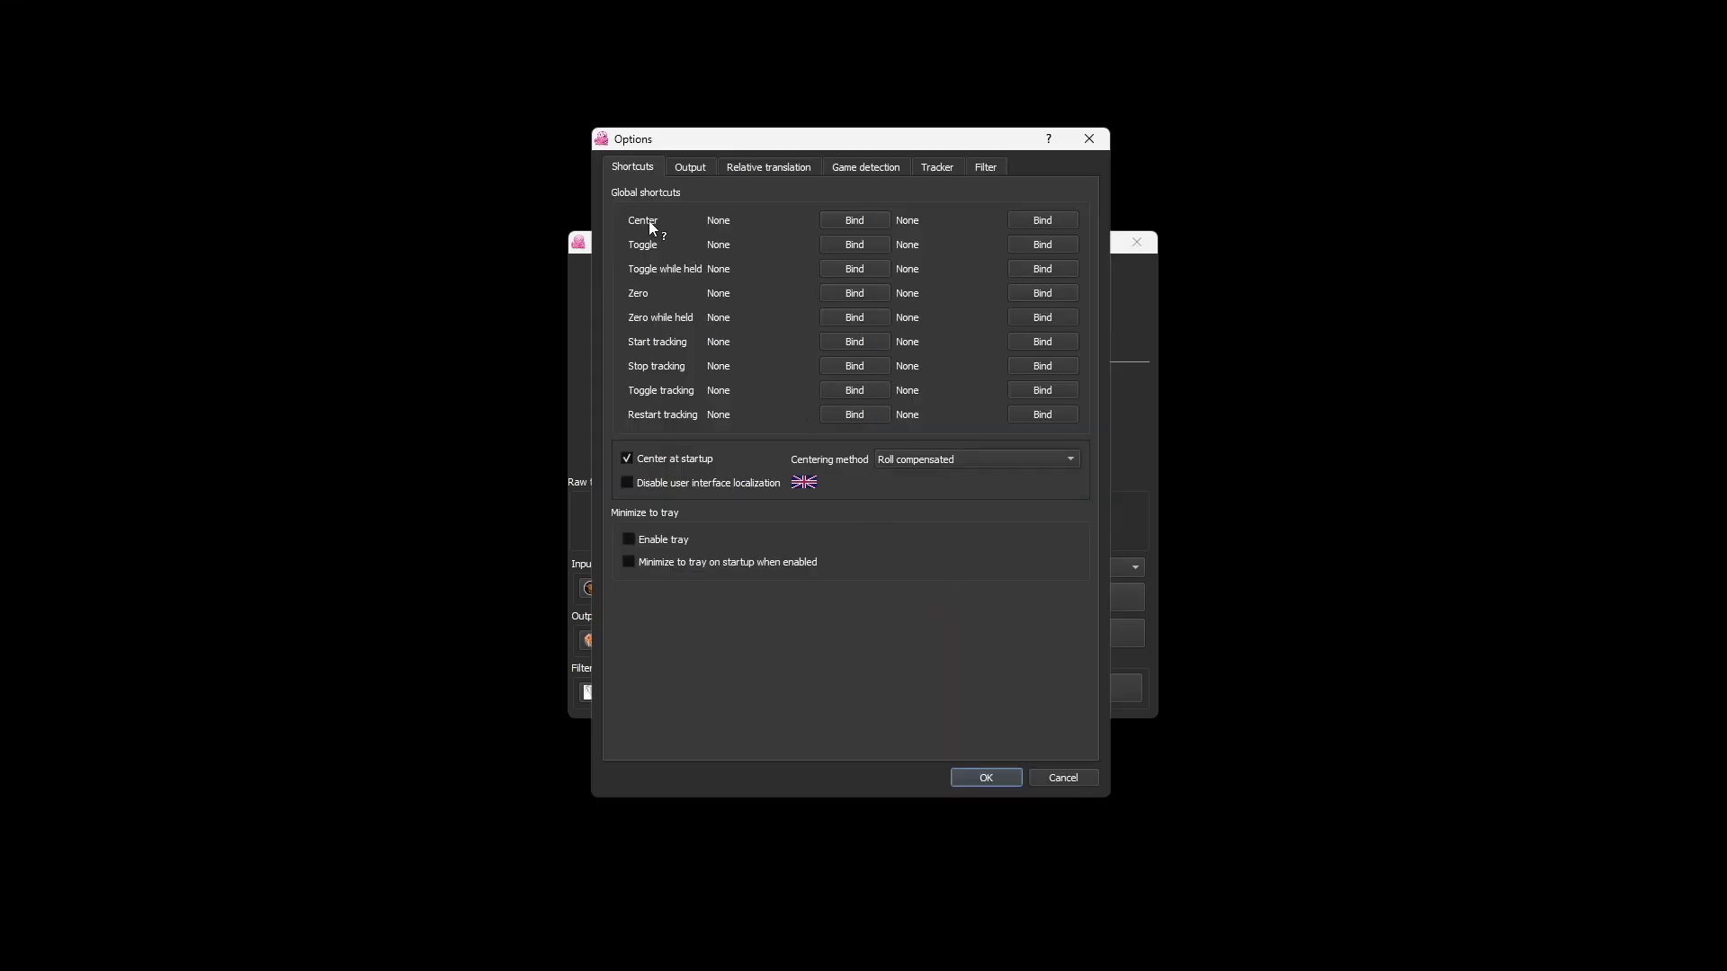
pyautogui.click(847, 221)
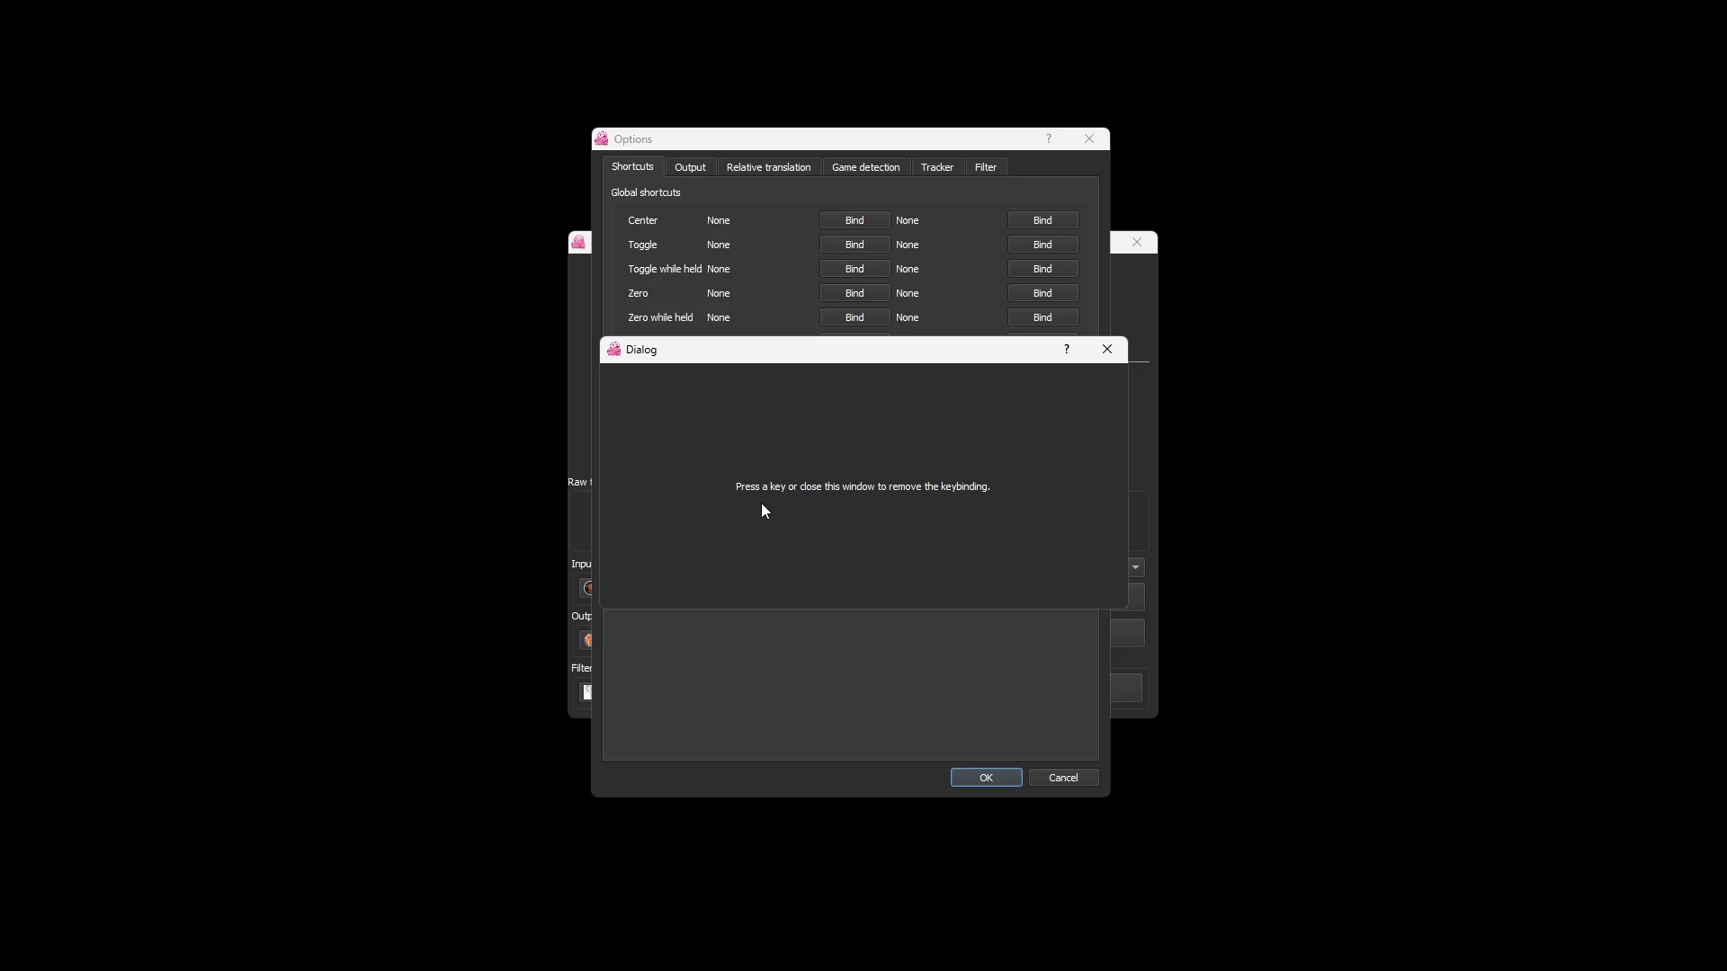
pyautogui.press('.')
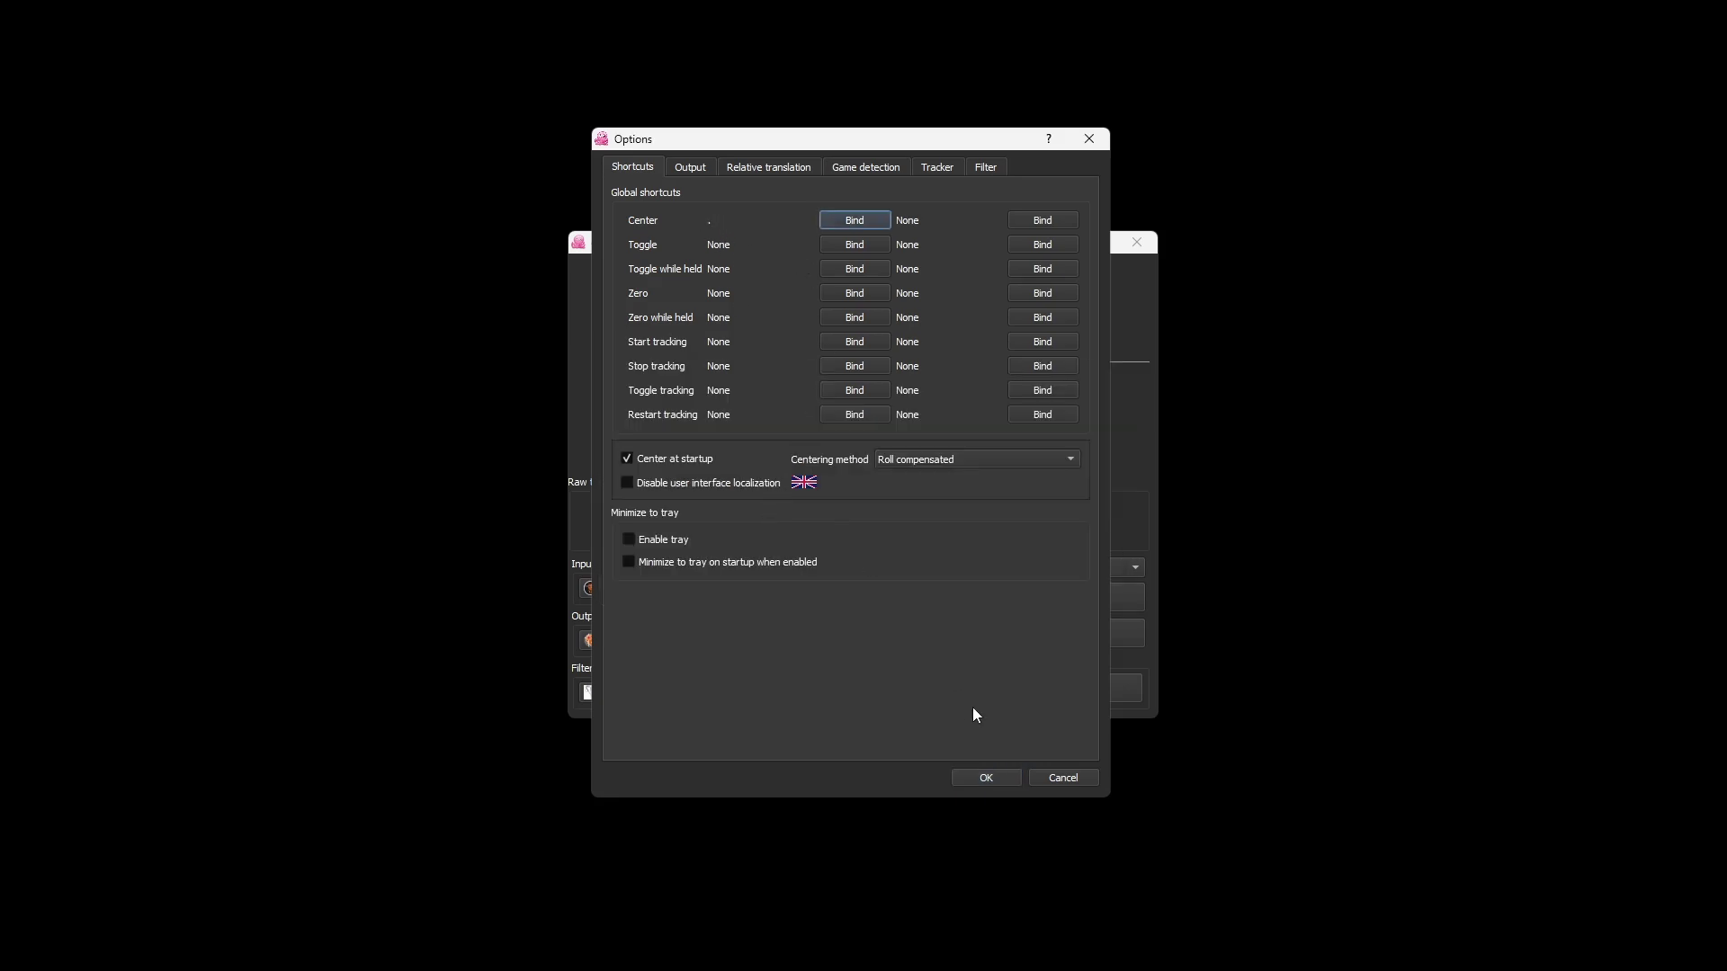
pyautogui.click(1004, 777)
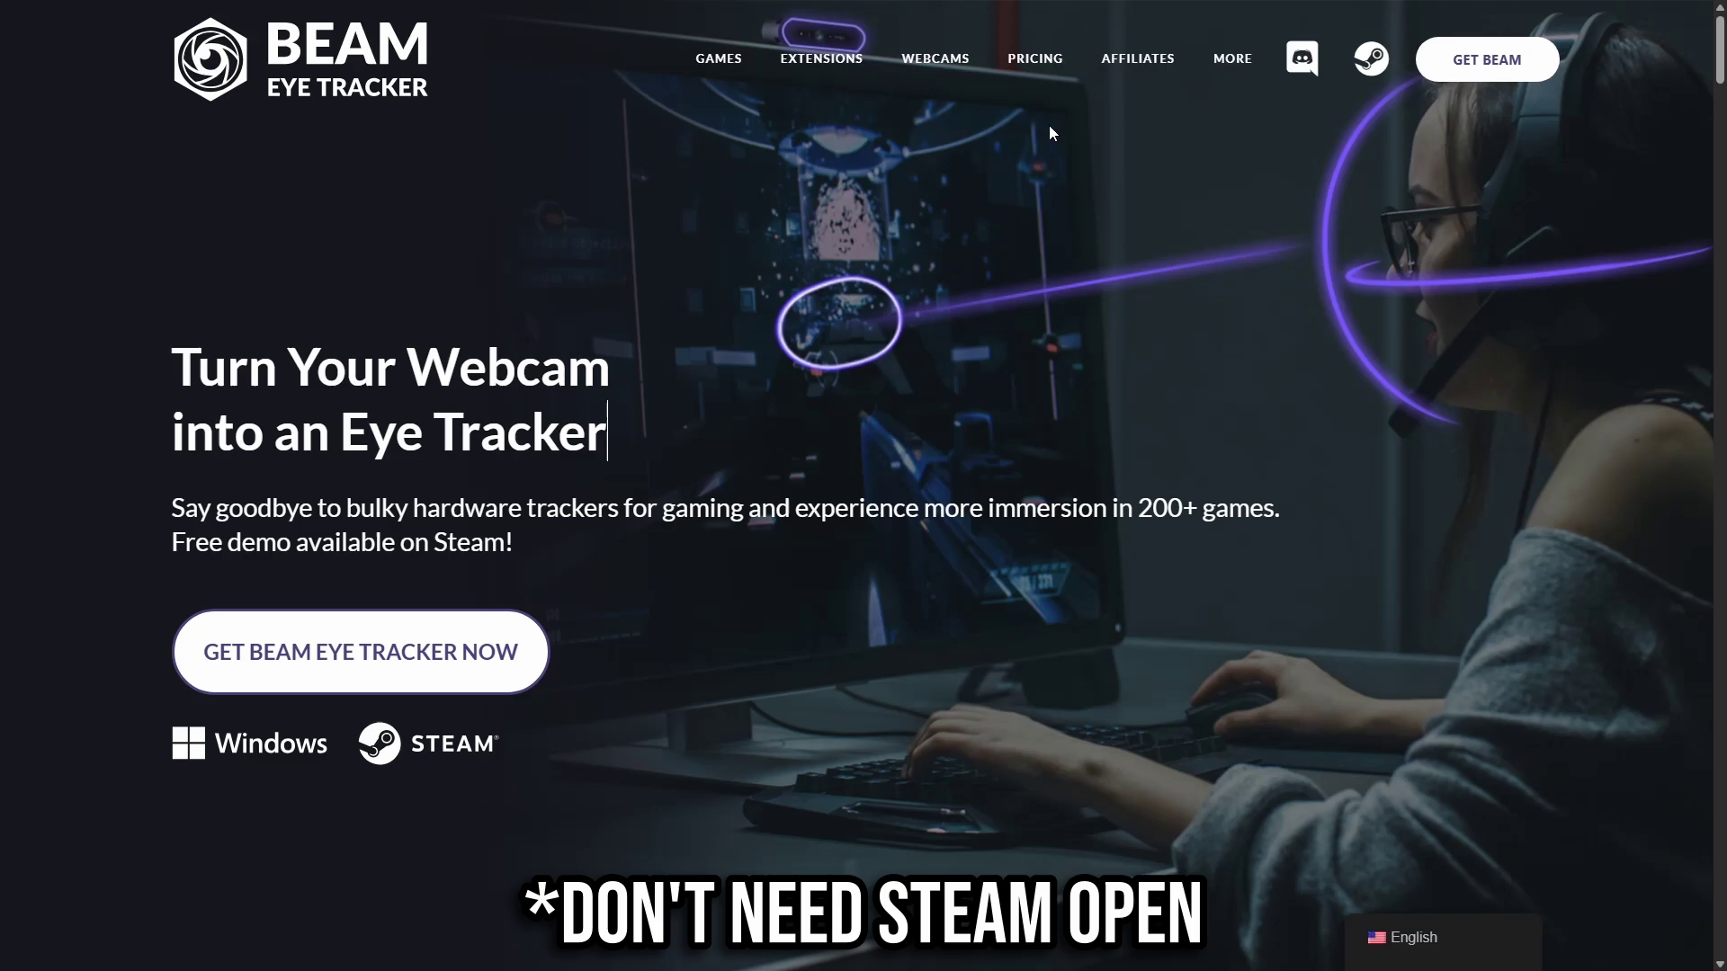
# - Check Beam's $29.99 Lifetime pricing and go to the Get The Beam Eye Tracker Now page
pyautogui.click(1035, 59)
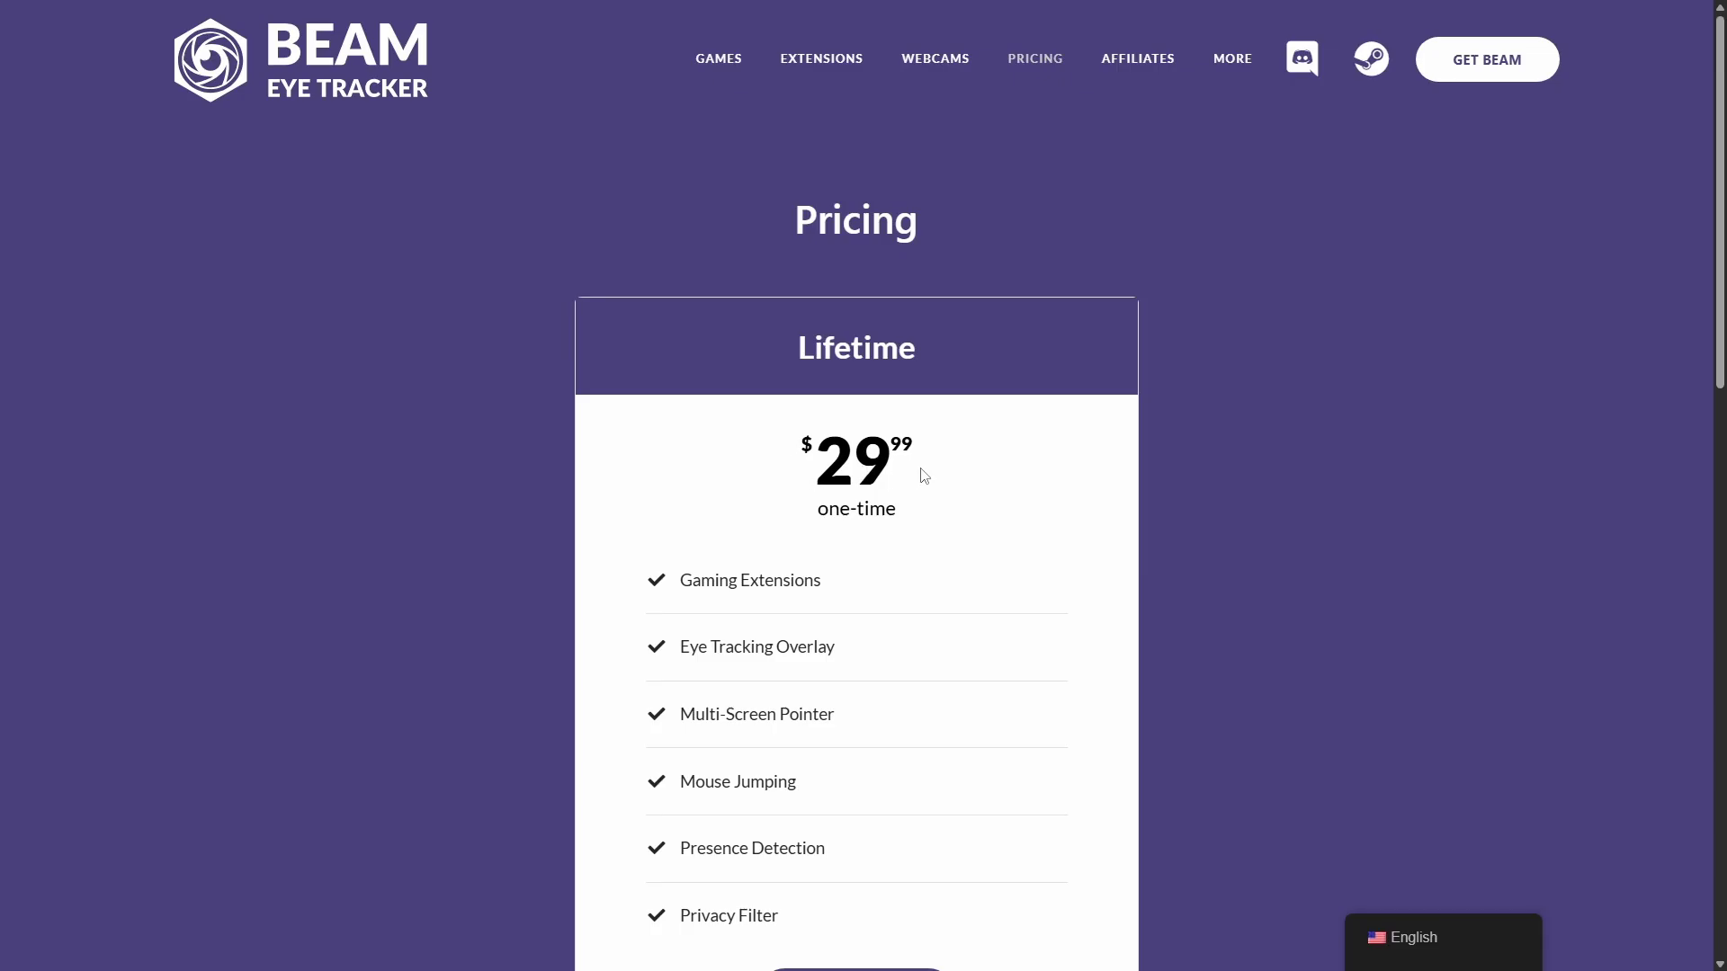
pyautogui.scroll(-3, 842, 460)
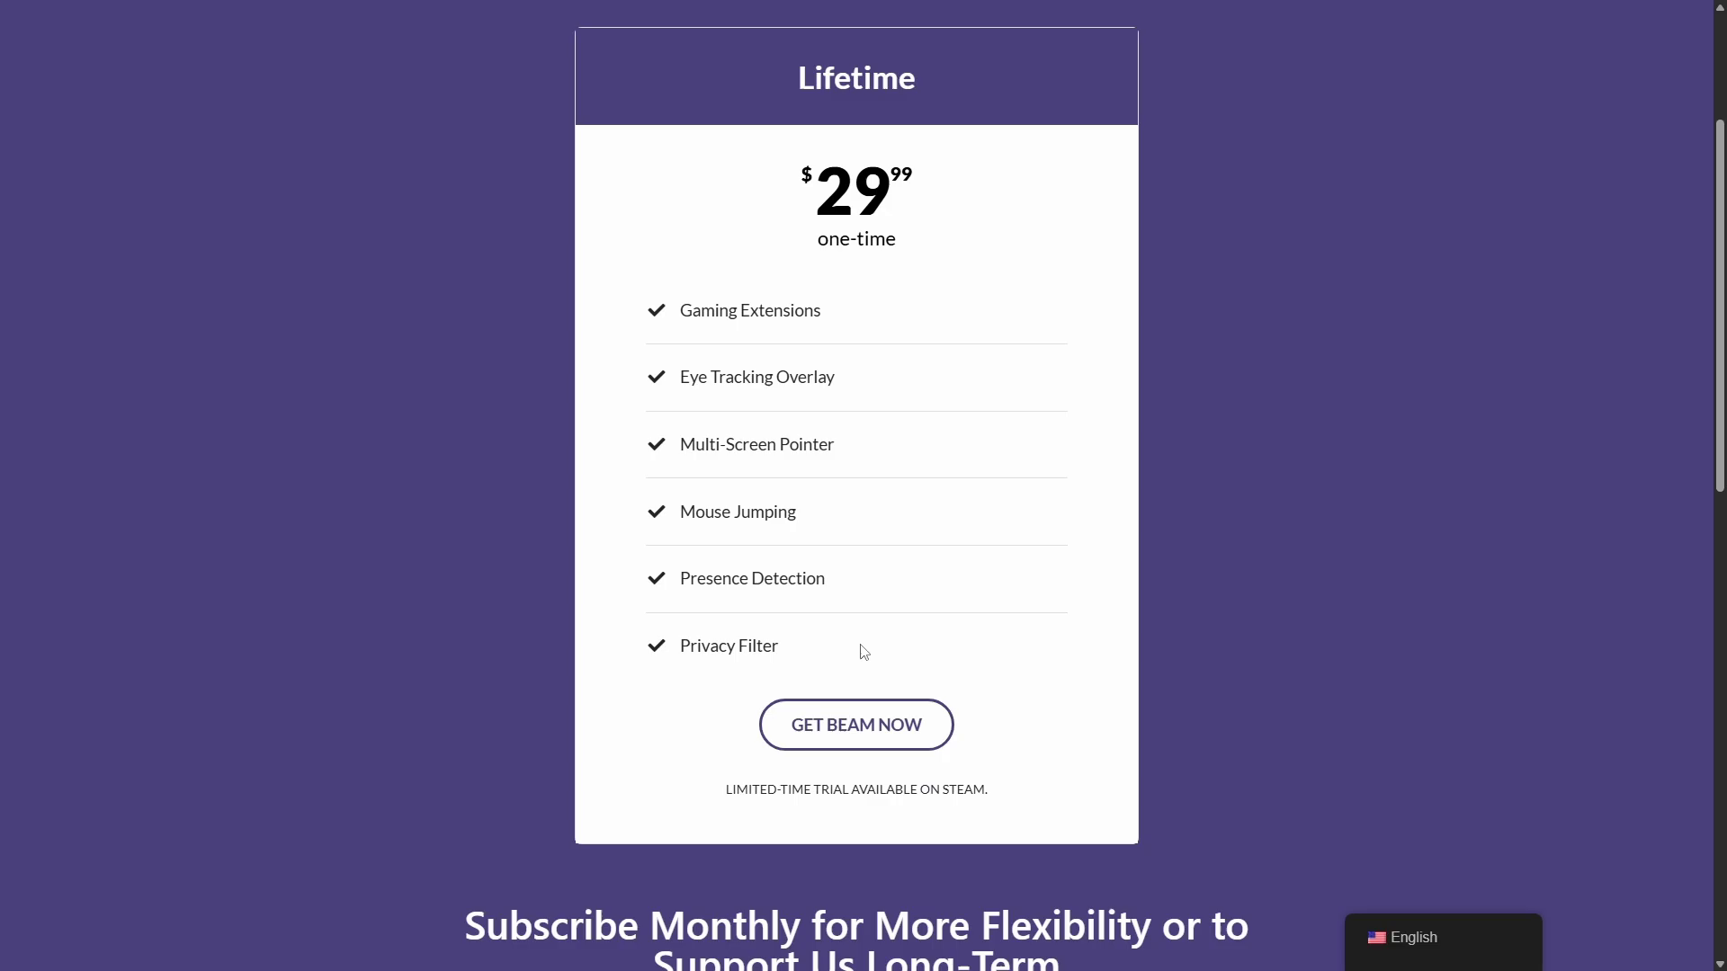
pyautogui.click(854, 729)
pyautogui.scroll(-1, 888, 510)
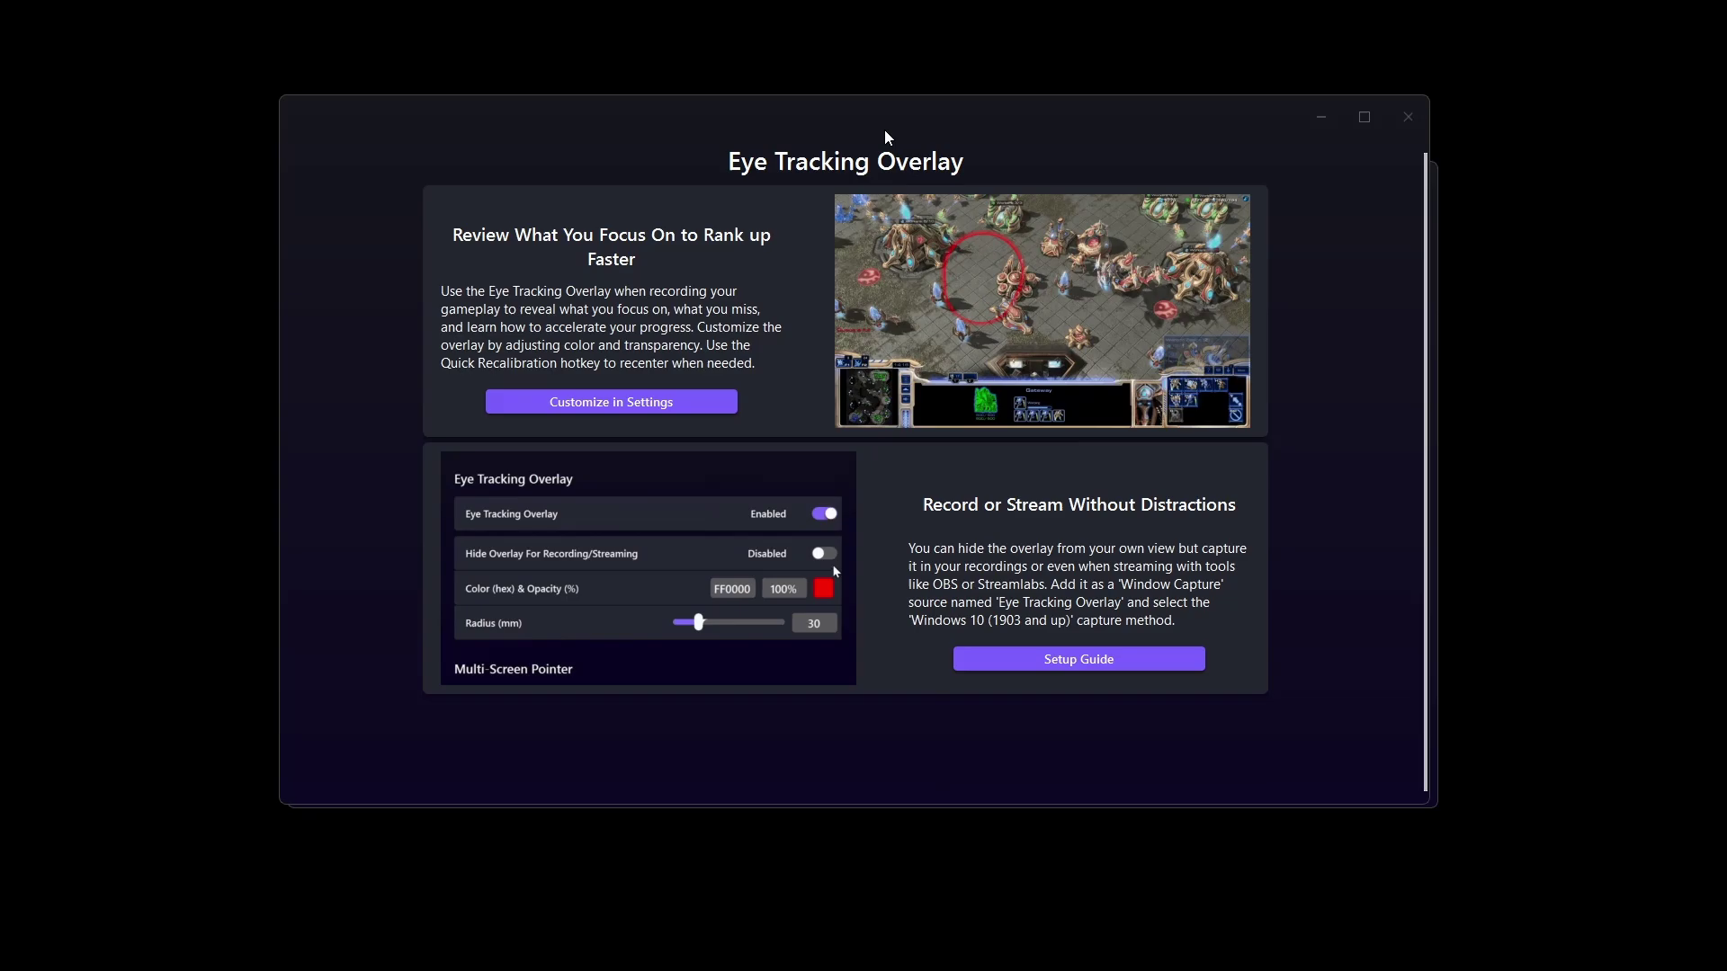
# - Close Beam's Eye Tracking Overlay window and start tracking in OpenTrack
pyautogui.click(1409, 124)
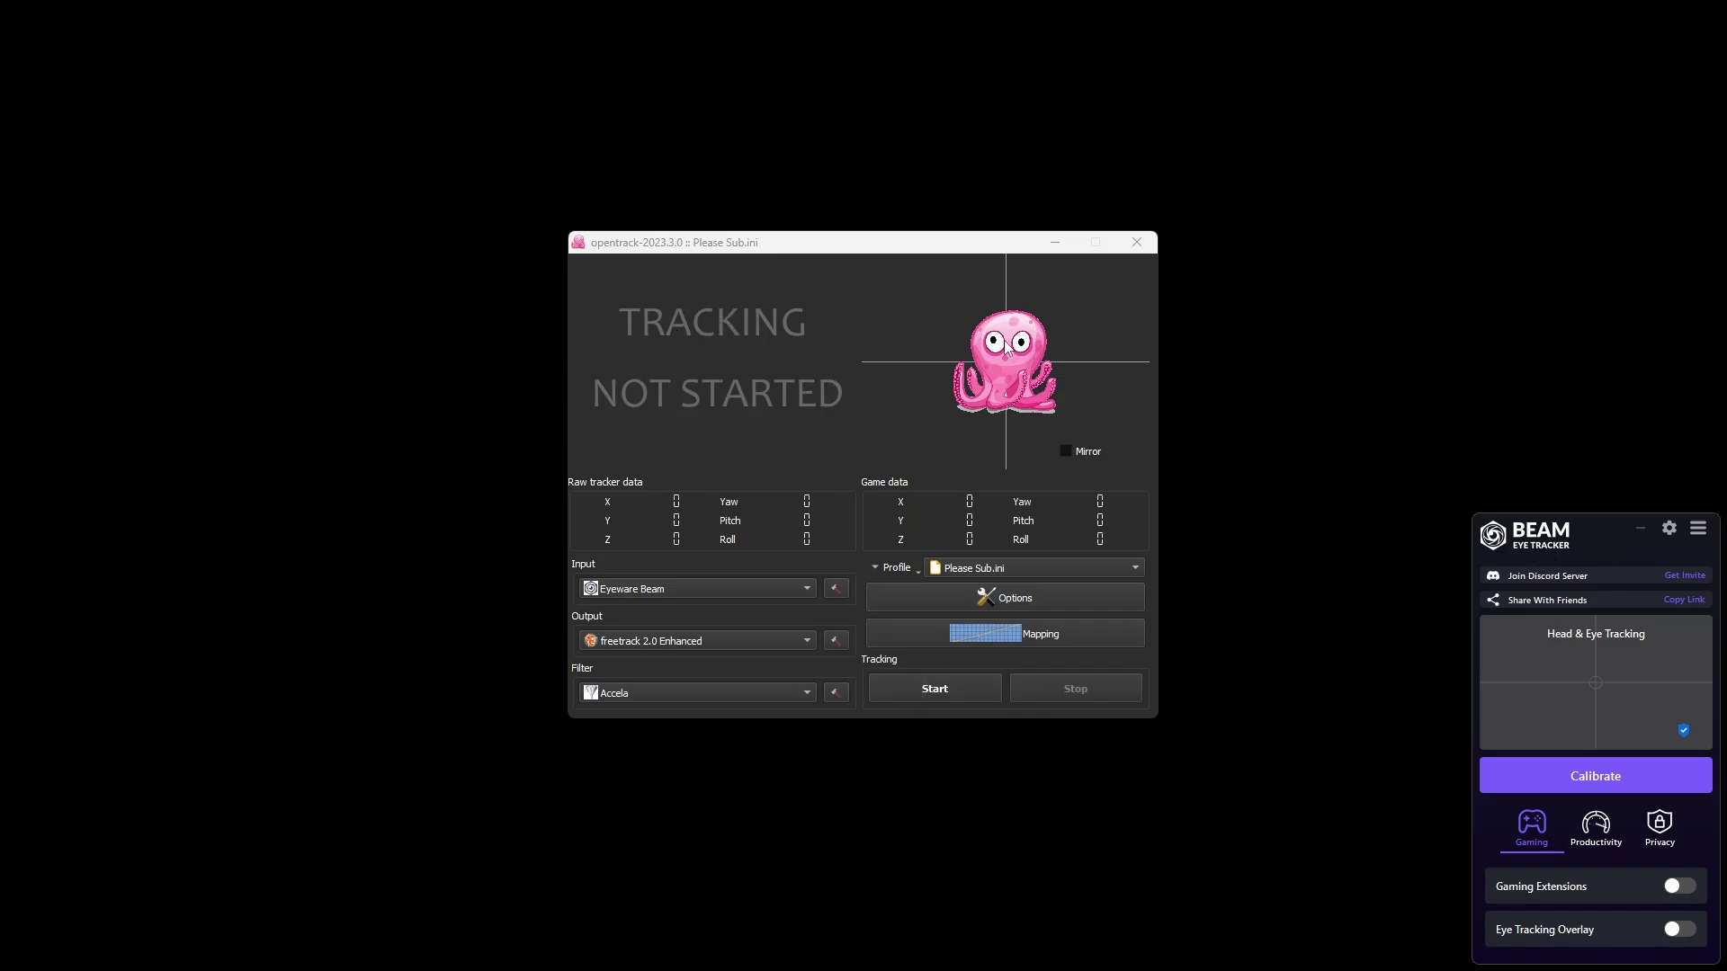
pyautogui.click(934, 689)
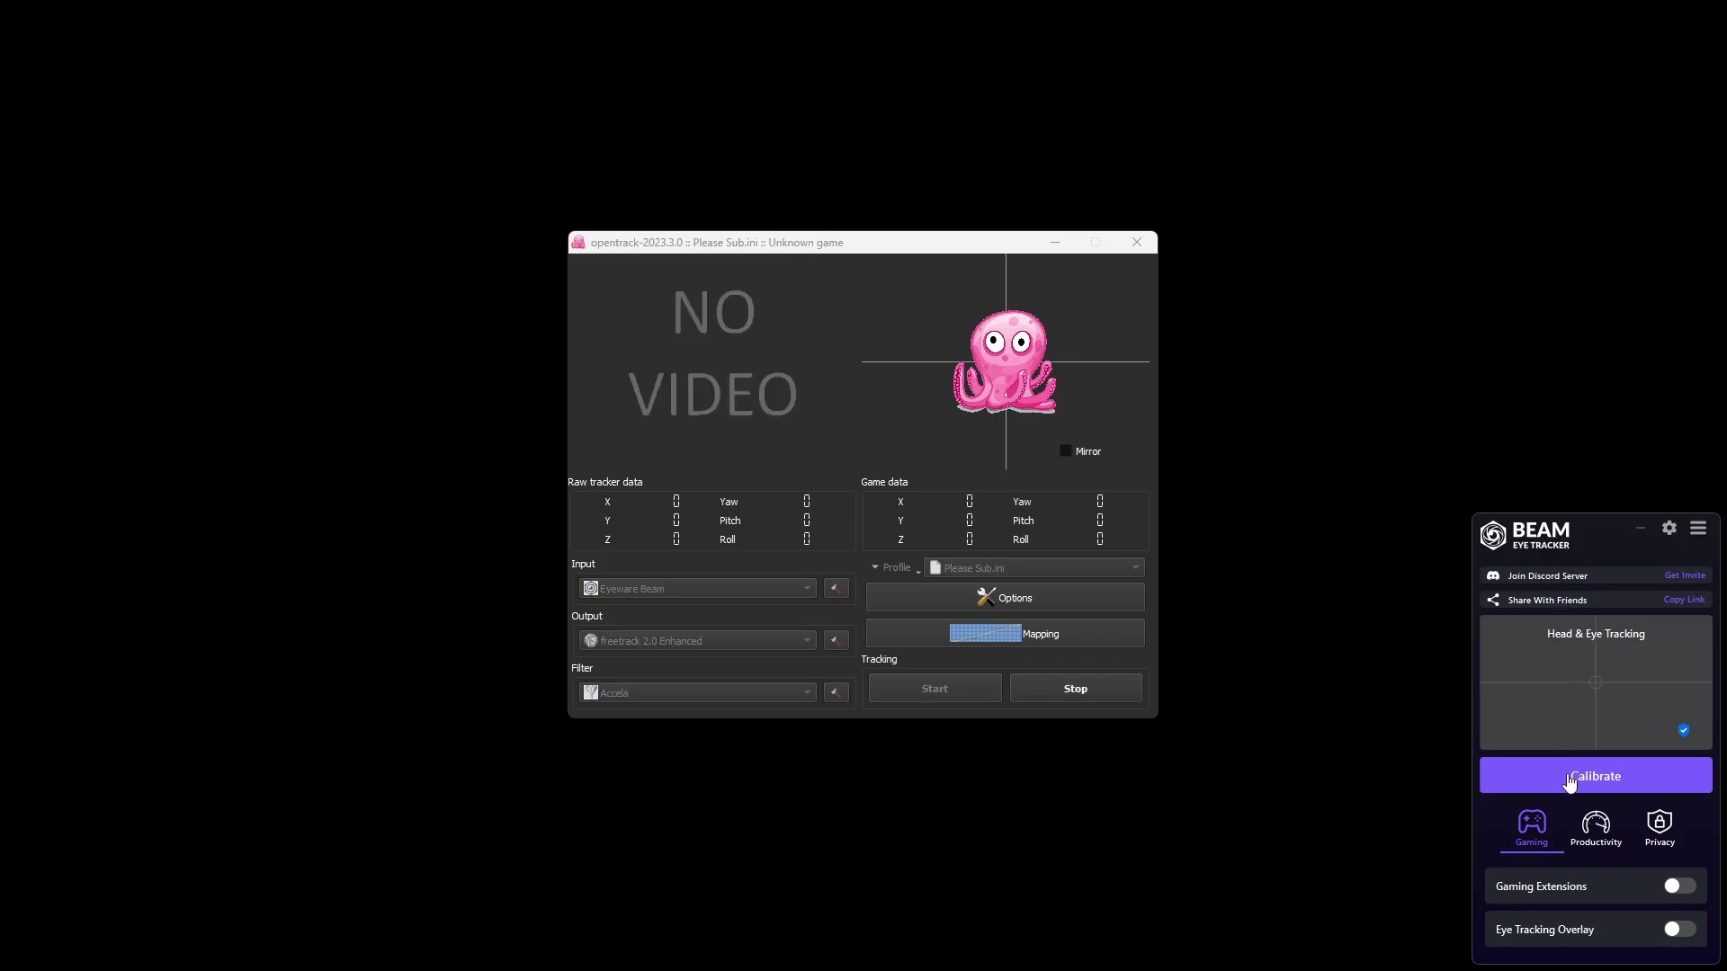
pyautogui.click(1668, 530)
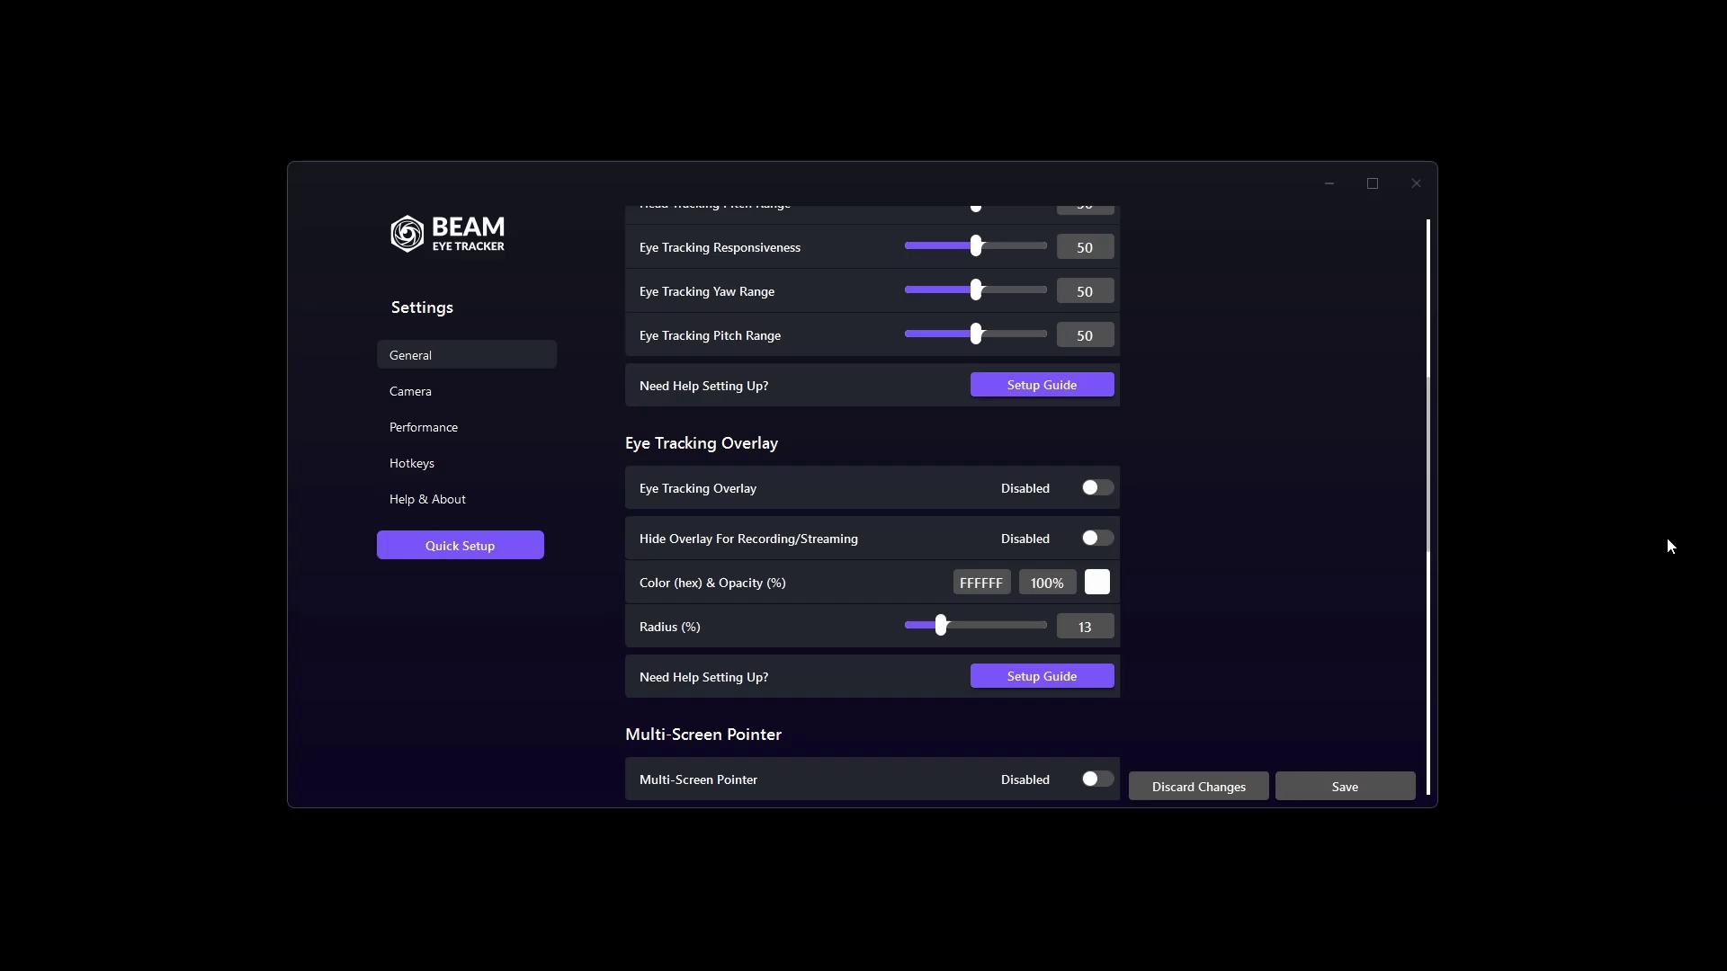
pyautogui.click(410, 393)
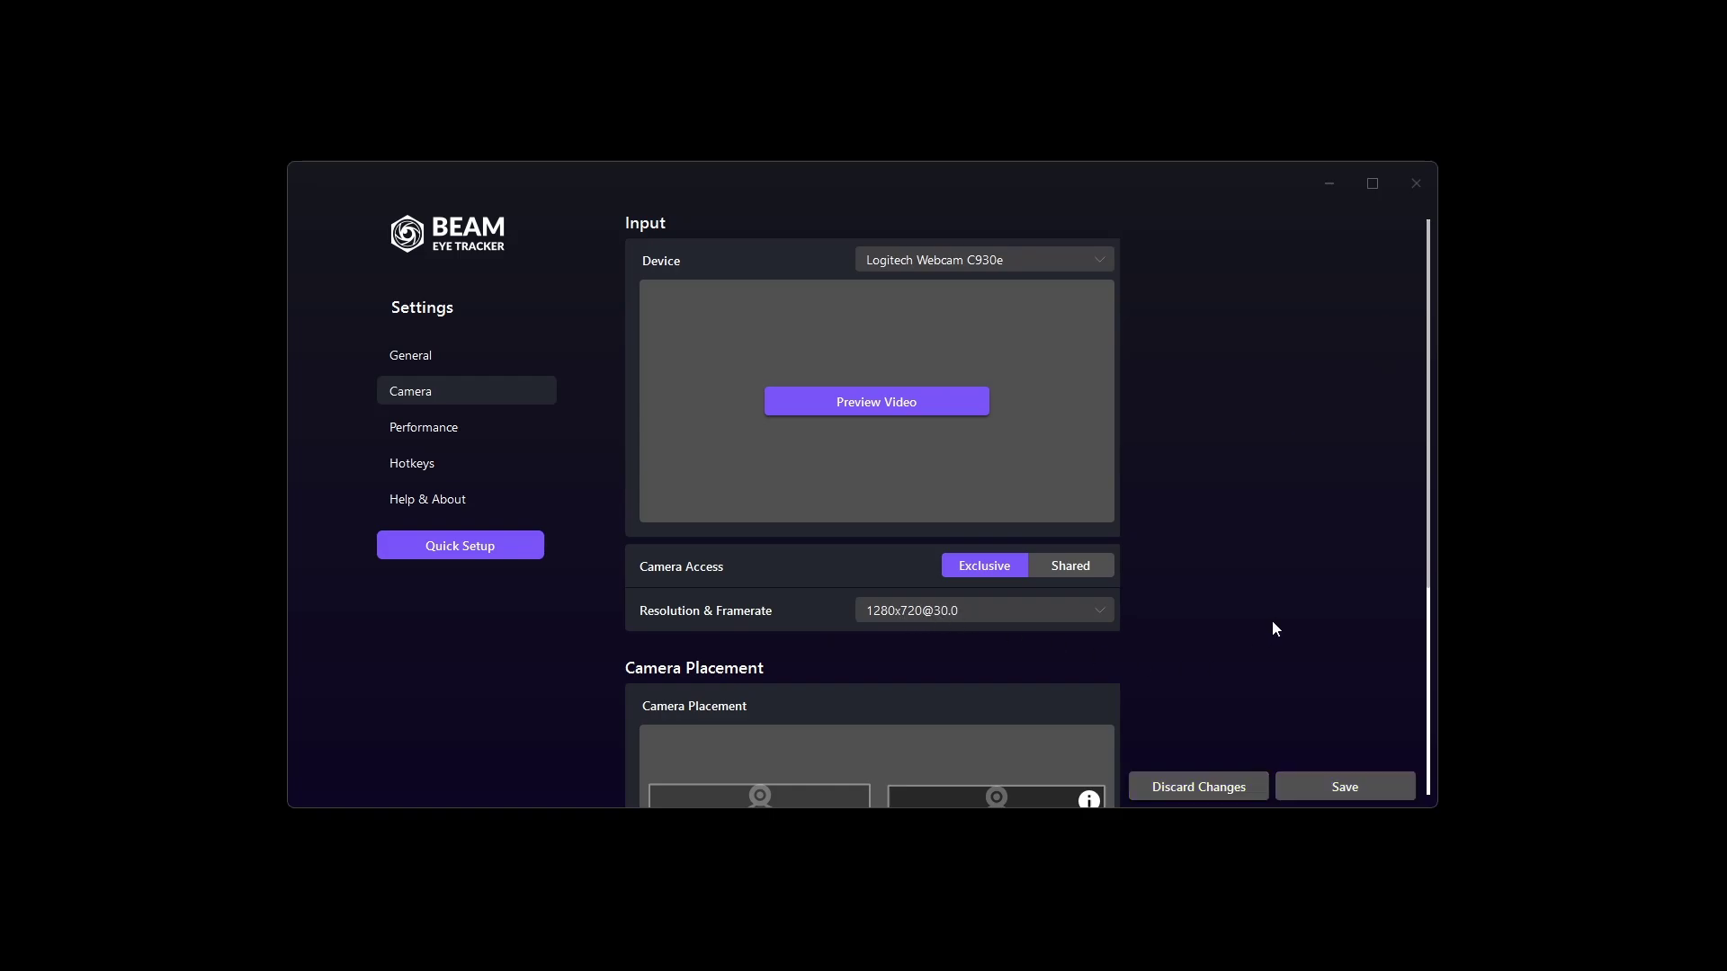
pyautogui.scroll(-4, 1272, 621)
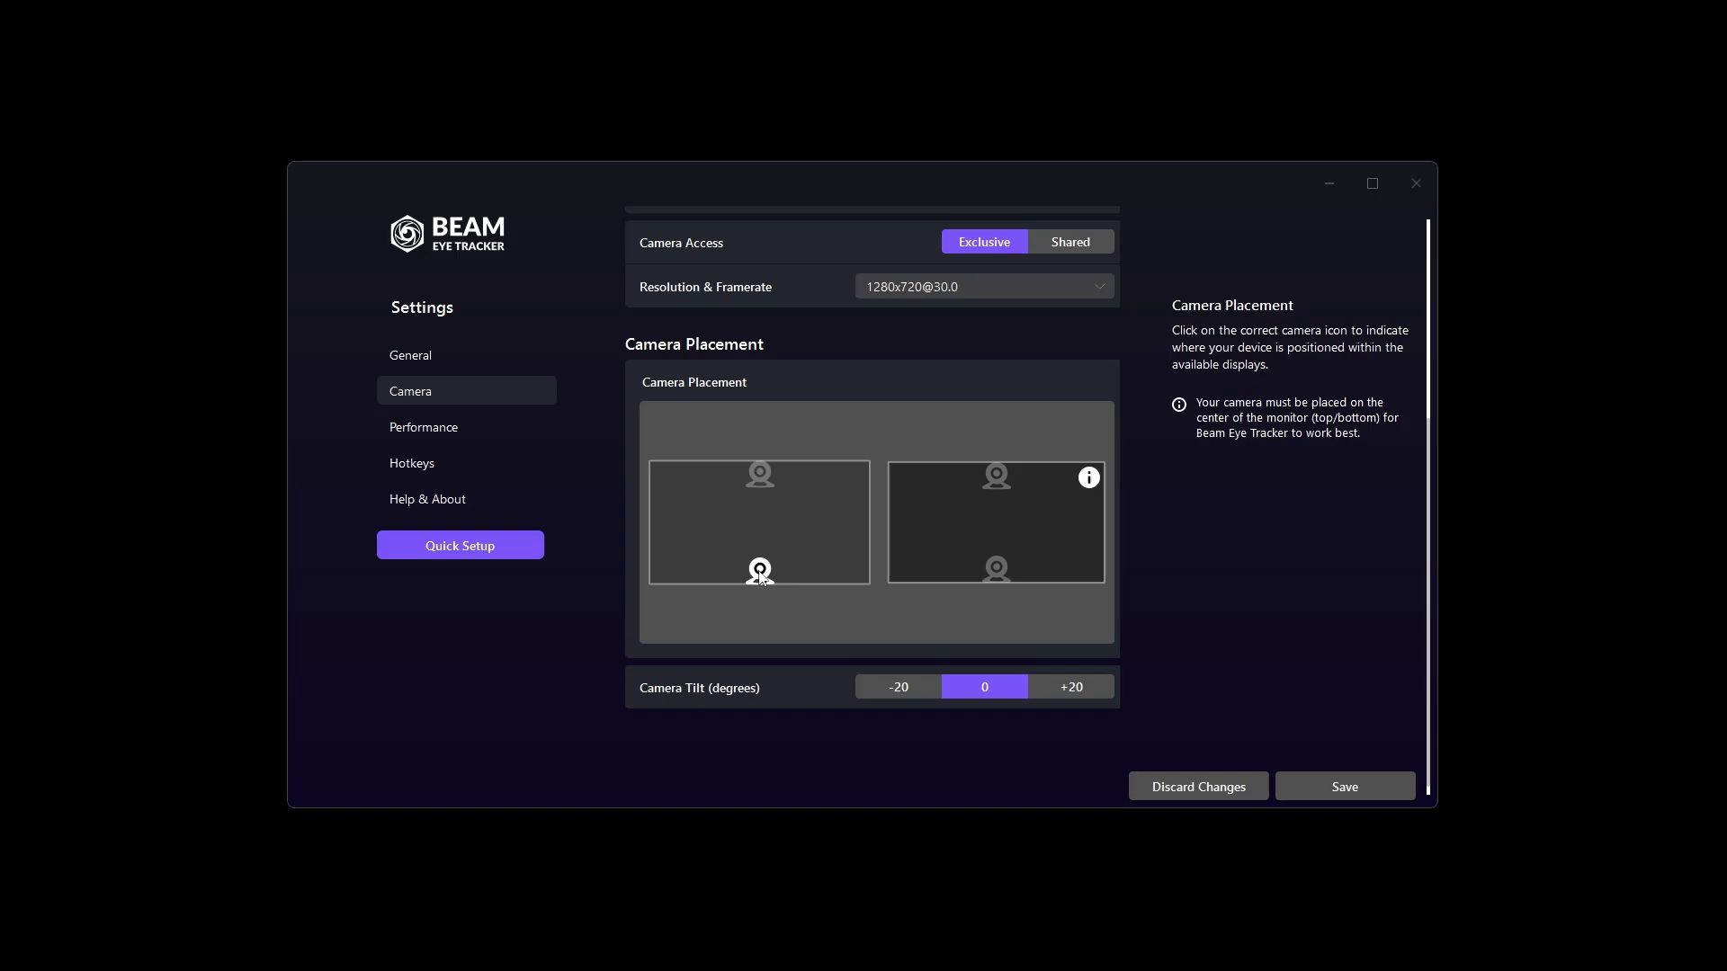
pyautogui.moveTo(790, 705)
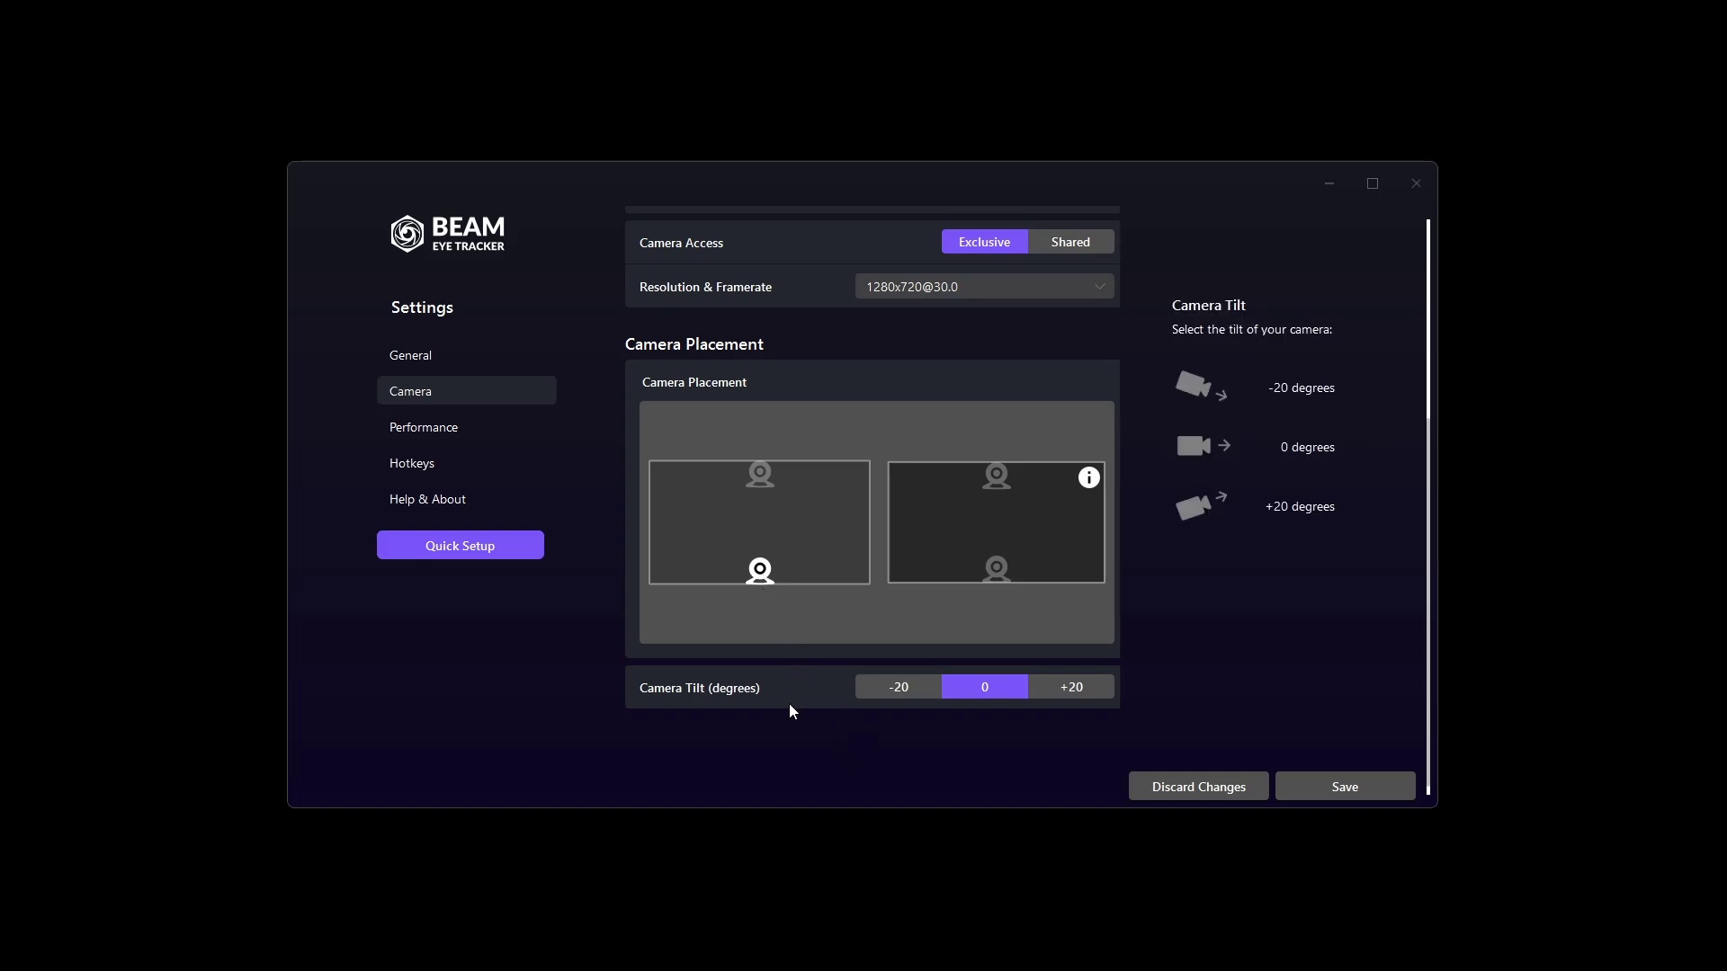
pyautogui.click(1059, 687)
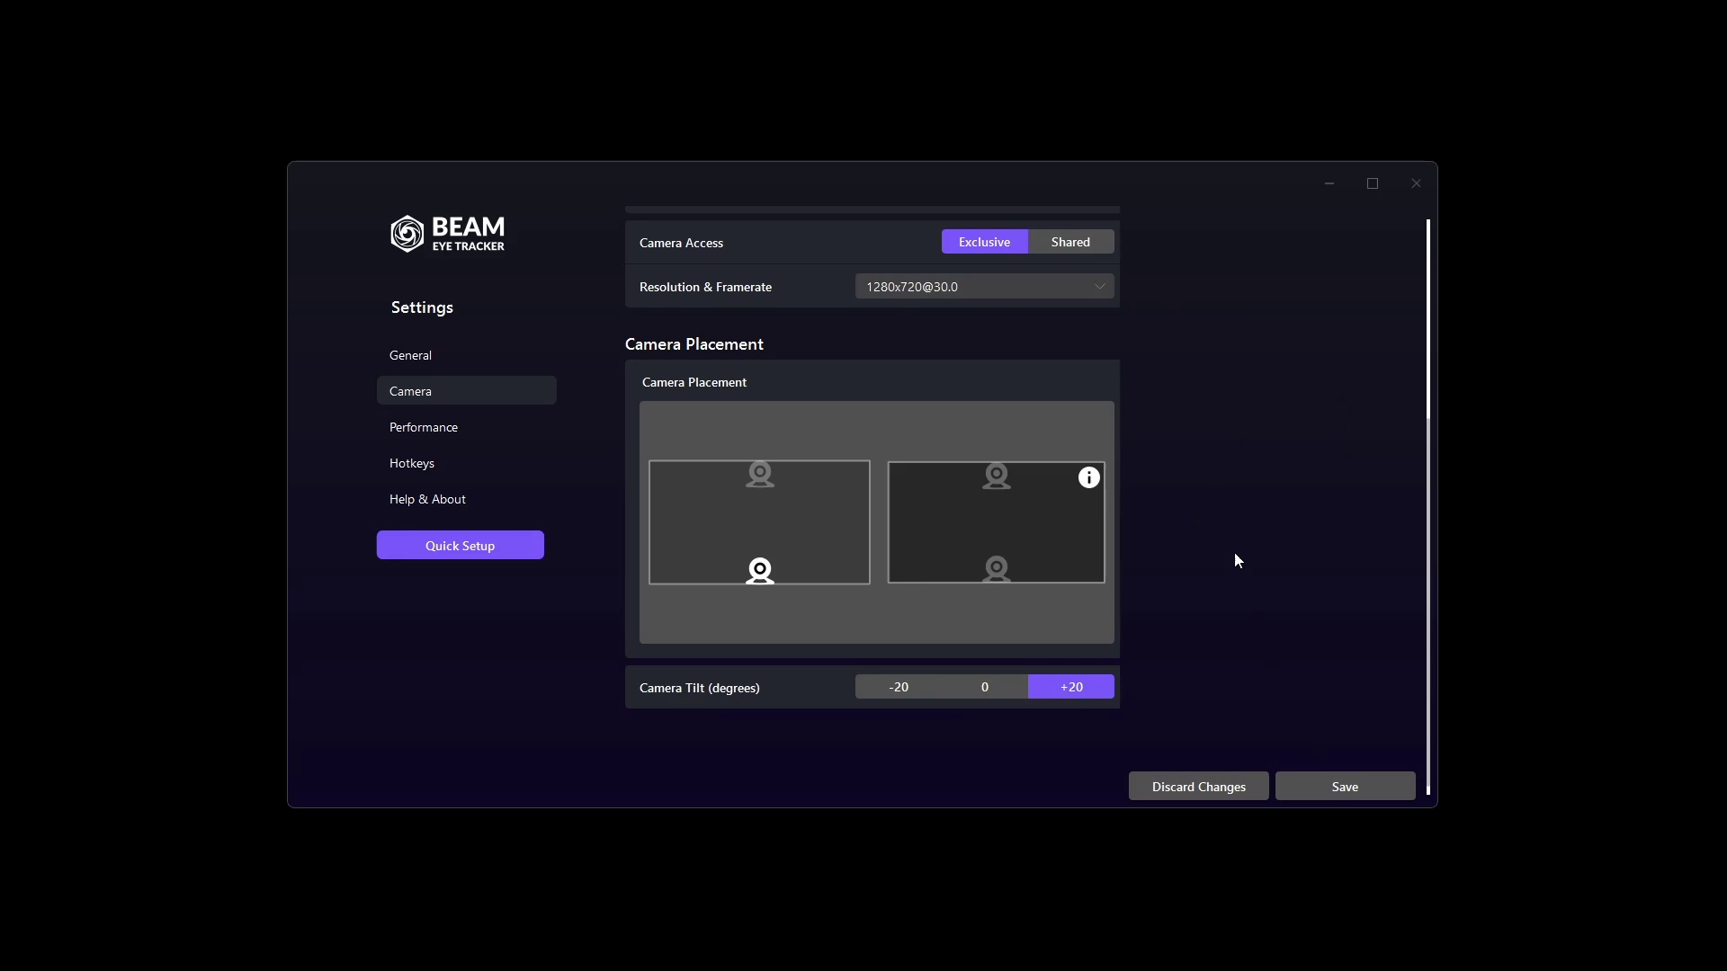
pyautogui.scroll(10, 1287, 405)
# - Minimize Beam settings and open the Beam Eye Tracker quick panel from the system tray
pyautogui.click(1331, 187)
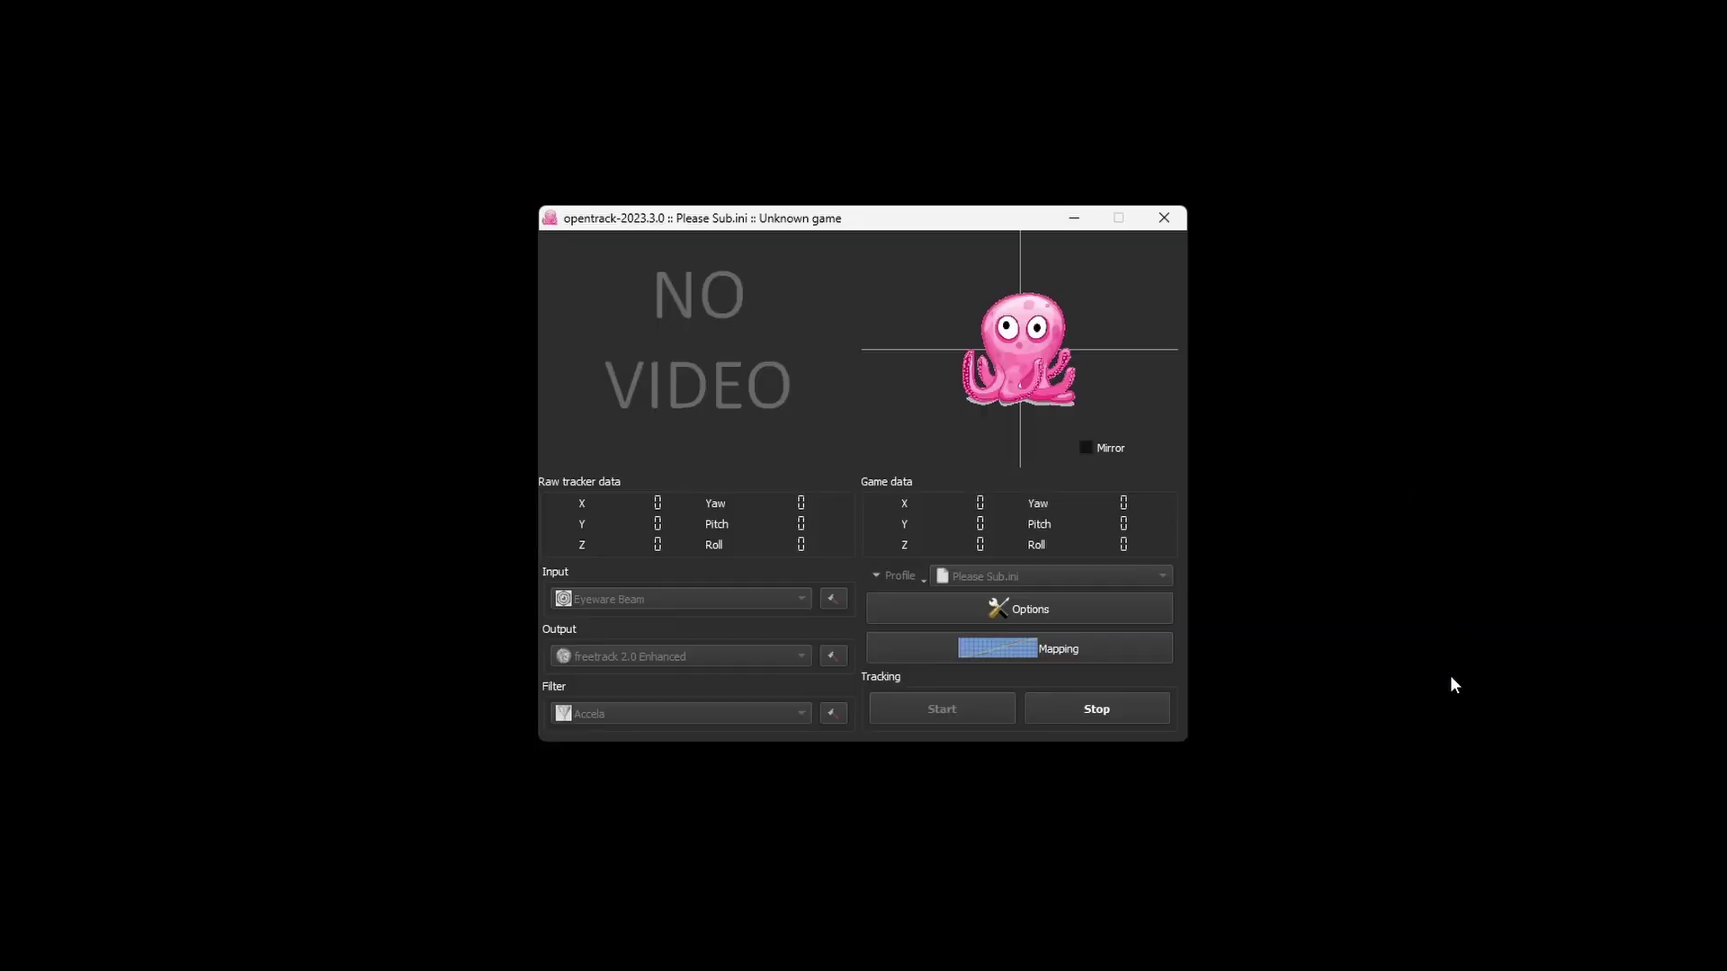
pyautogui.click(1619, 967)
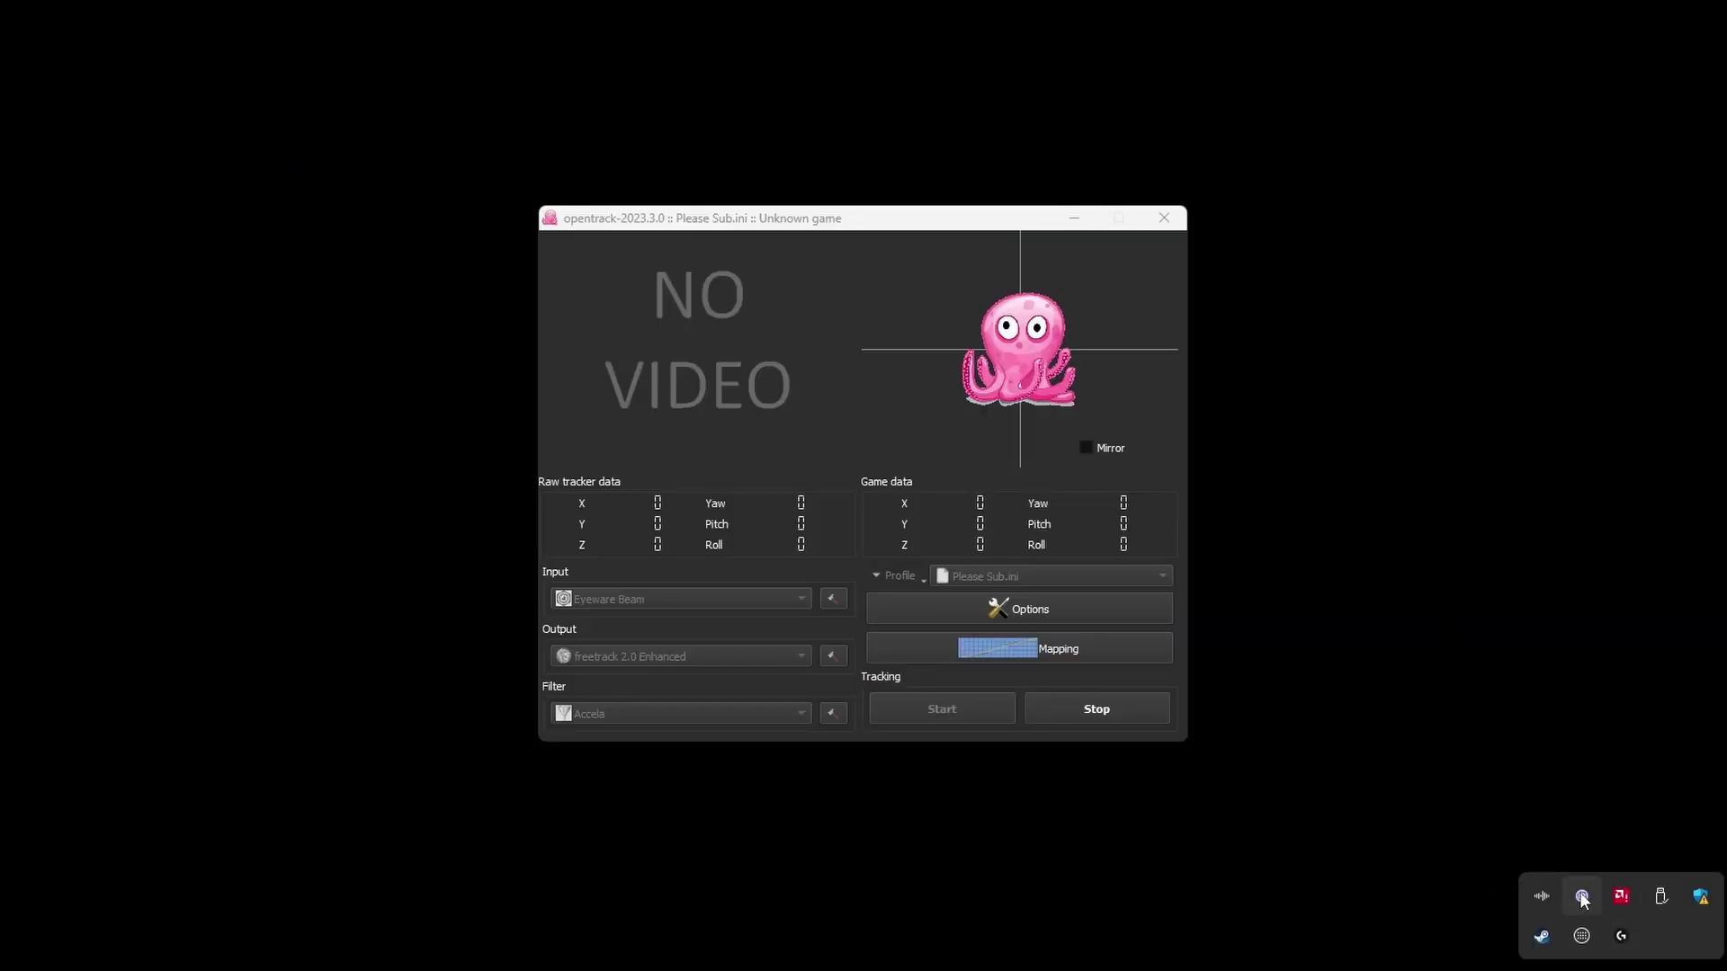
pyautogui.click(1583, 897)
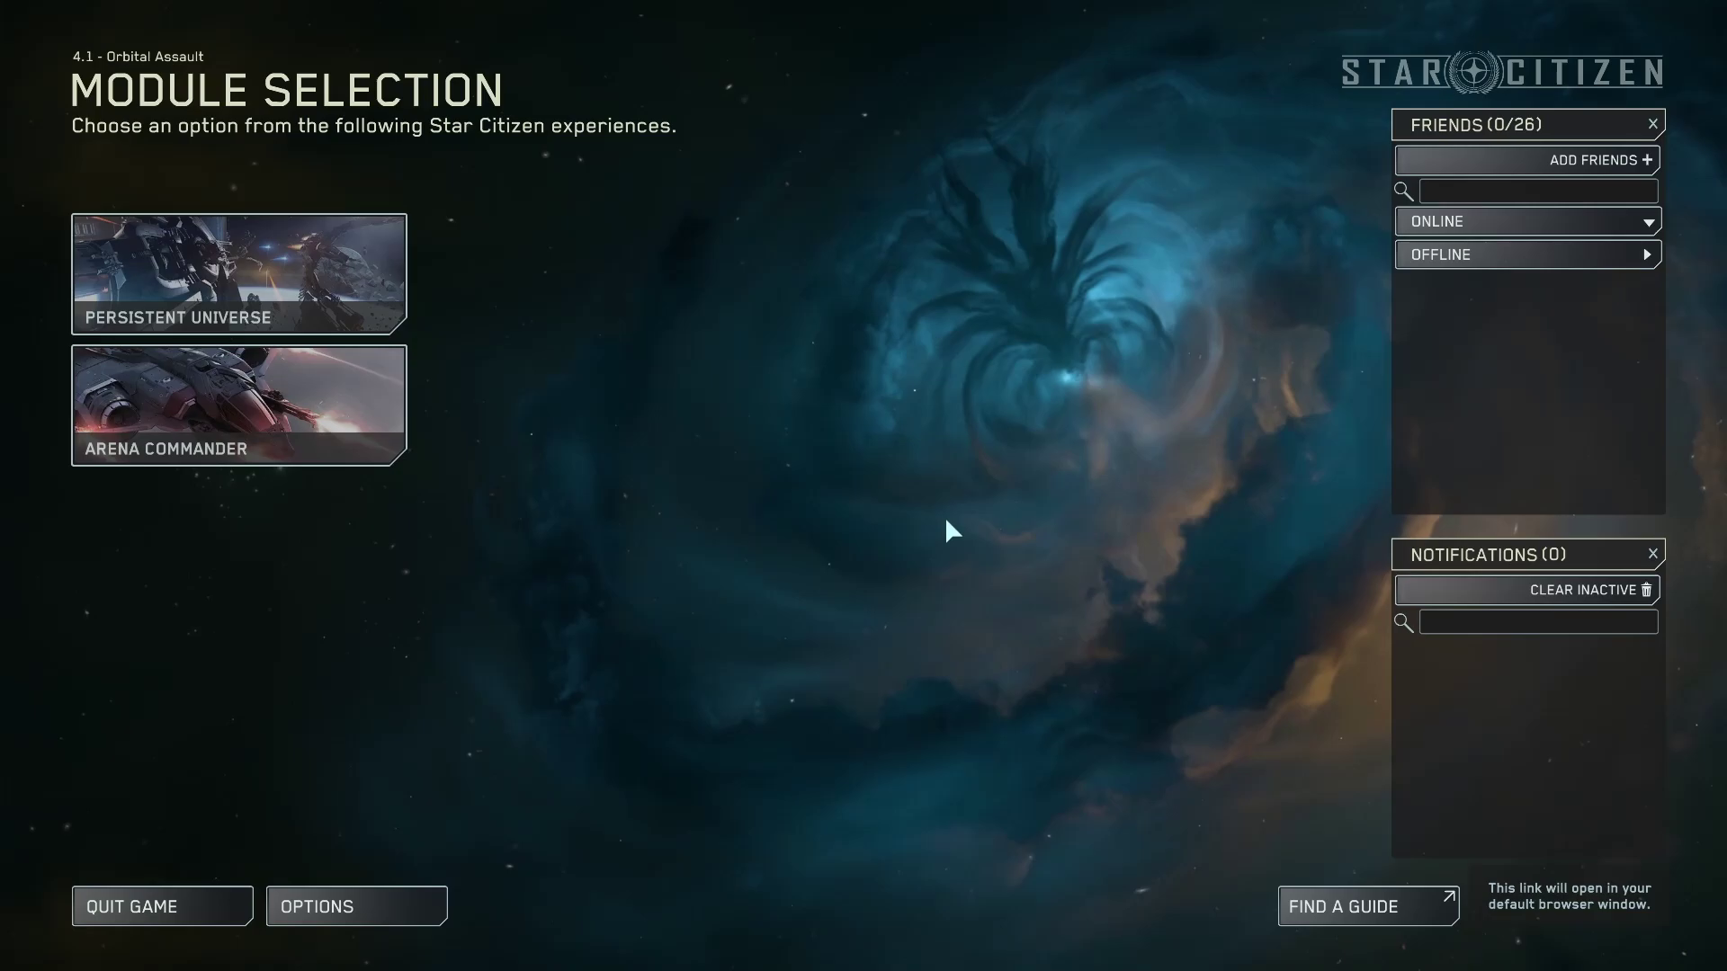
# - Launch an offline Arena Commander Free Flight session on the INS Jericho map
pyautogui.click(387, 423)
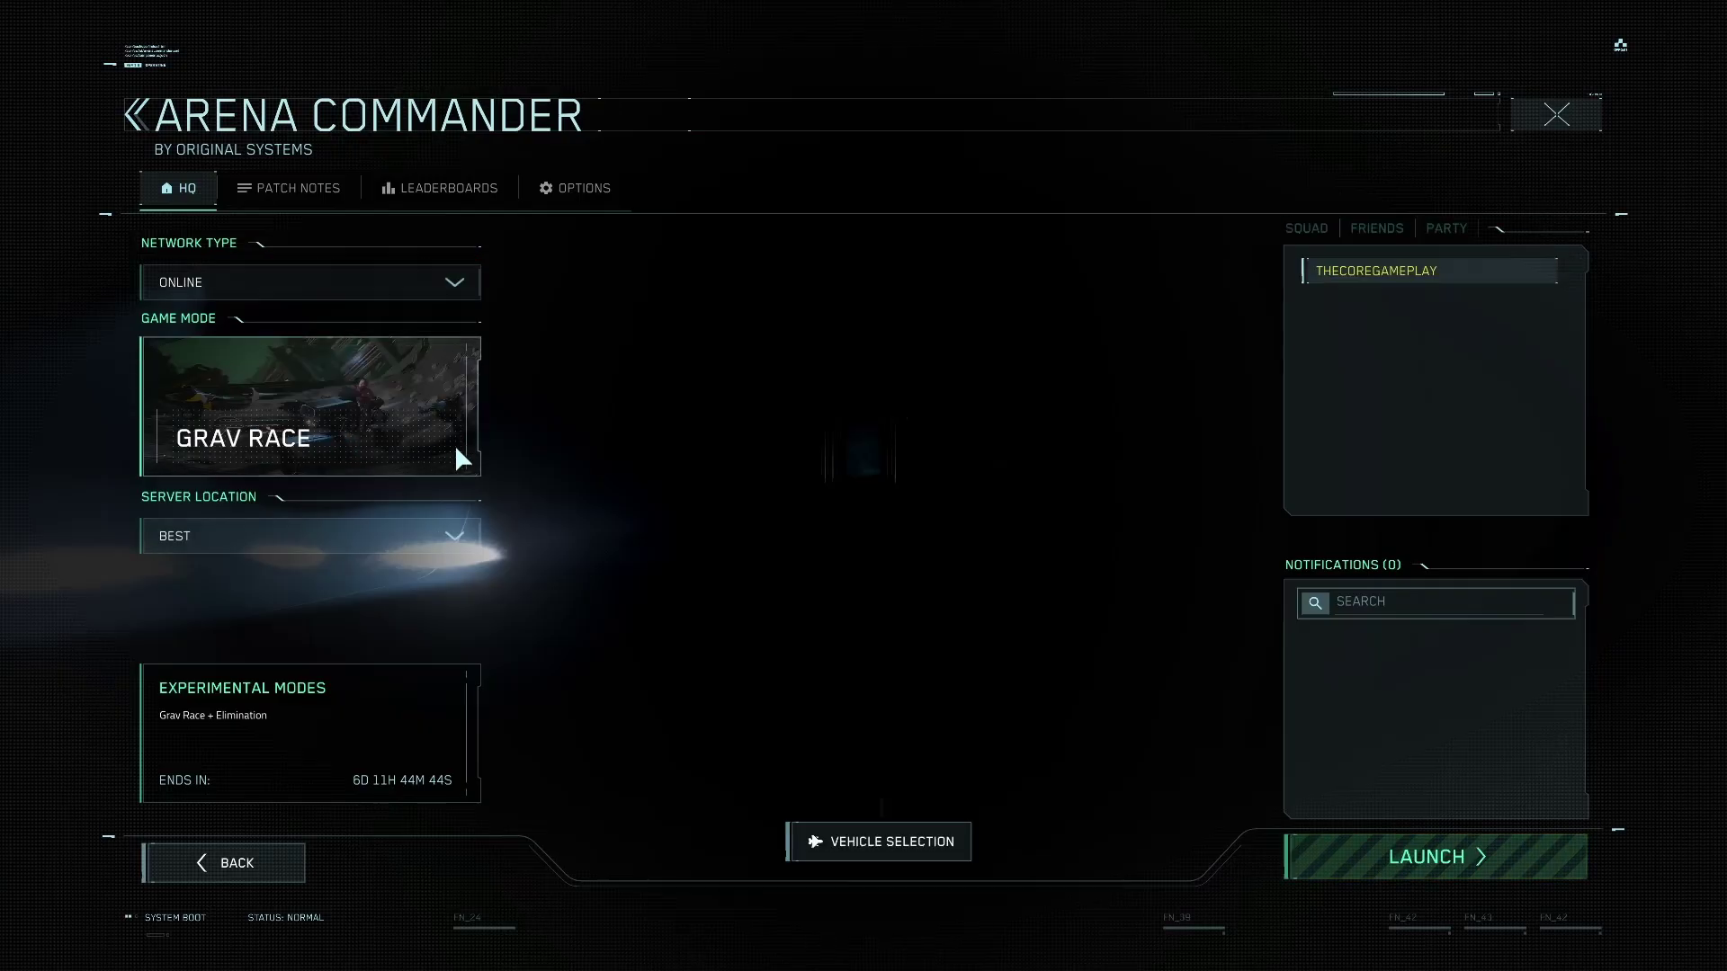
pyautogui.click(382, 284)
pyautogui.click(298, 320)
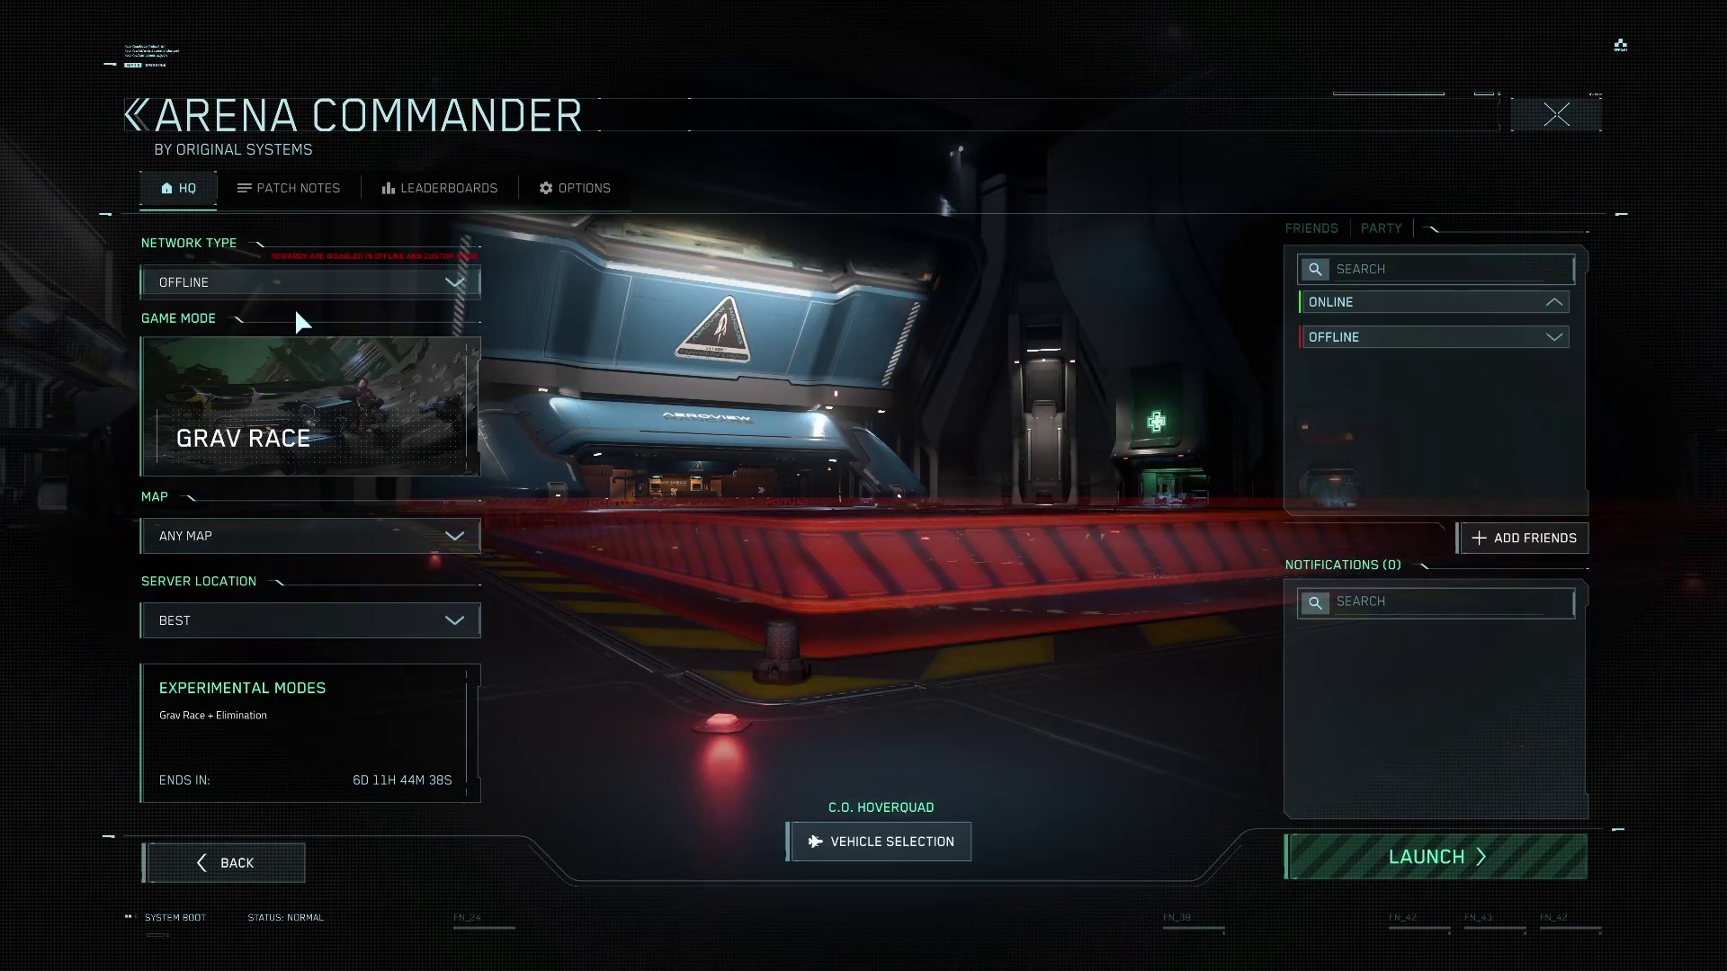
pyautogui.click(299, 353)
pyautogui.click(798, 342)
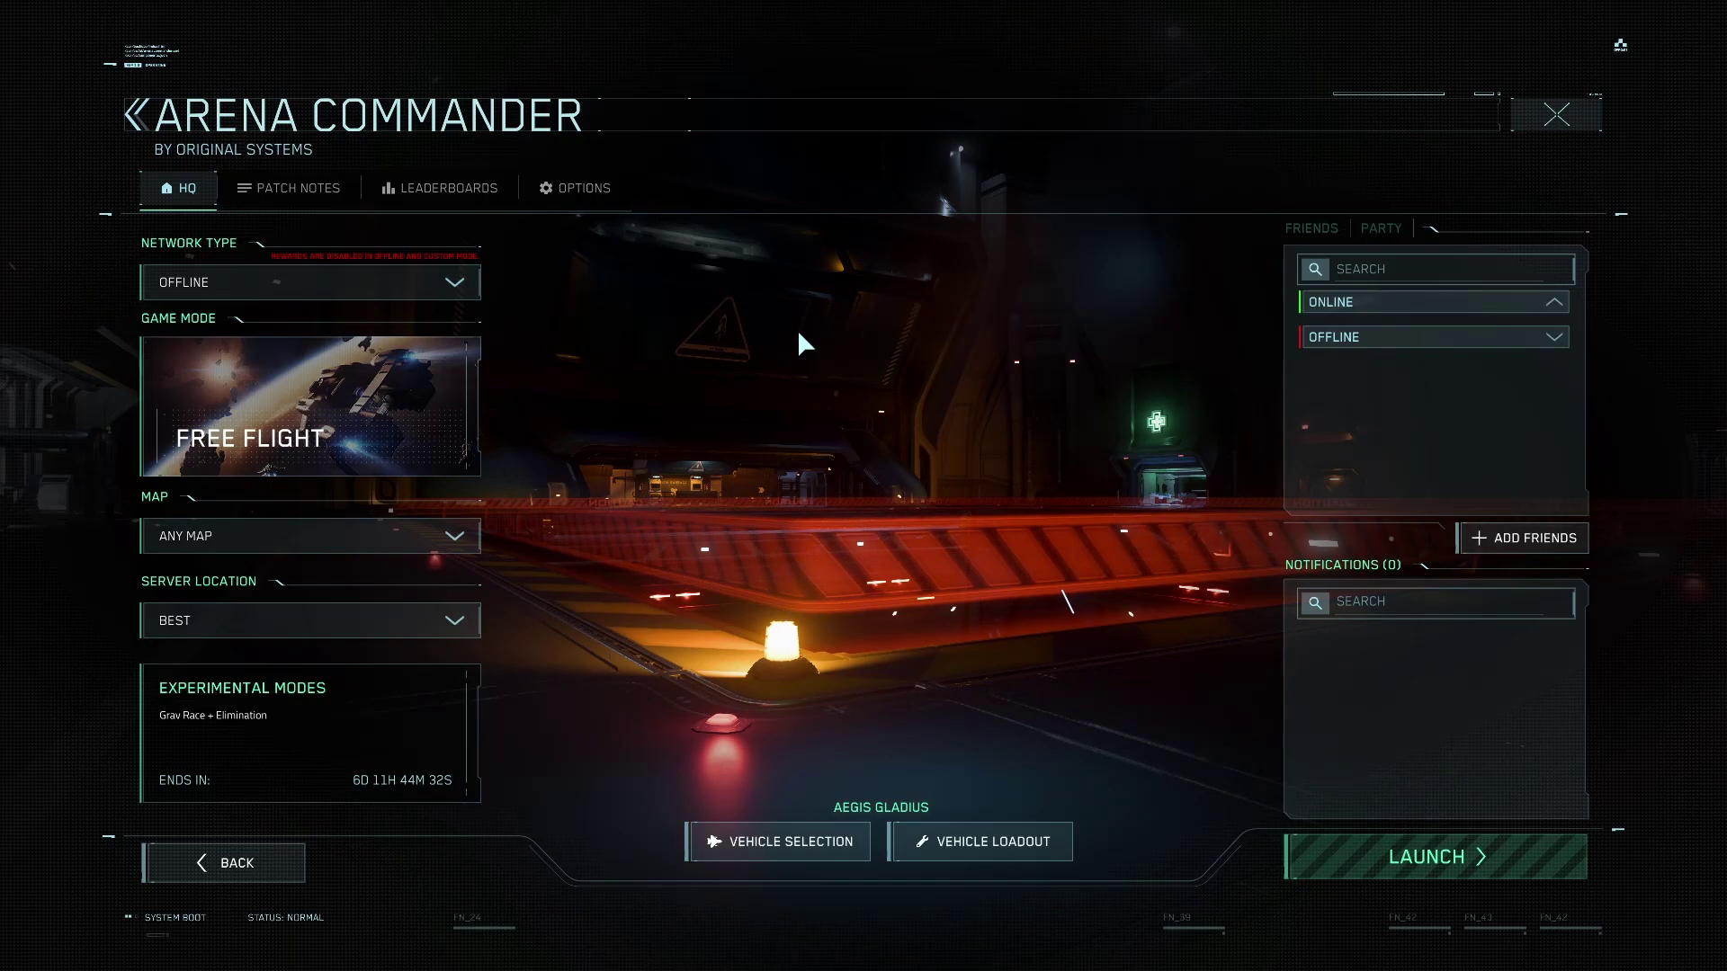
pyautogui.click(432, 536)
pyautogui.click(250, 670)
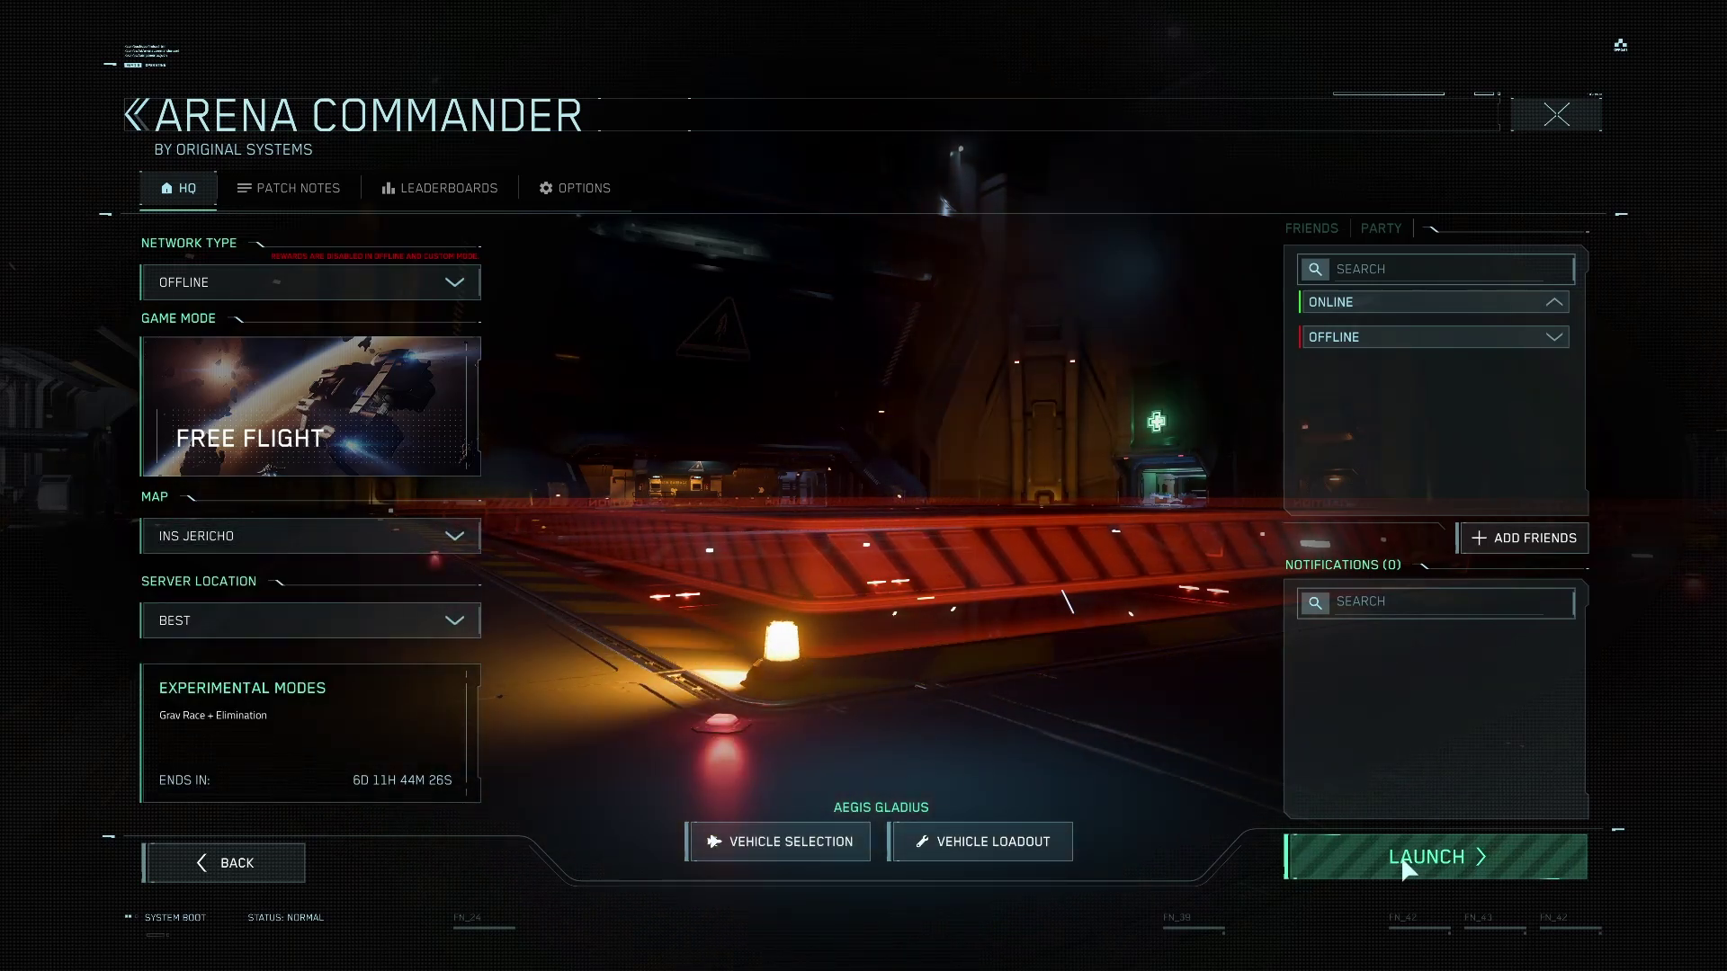
pyautogui.click(1407, 859)
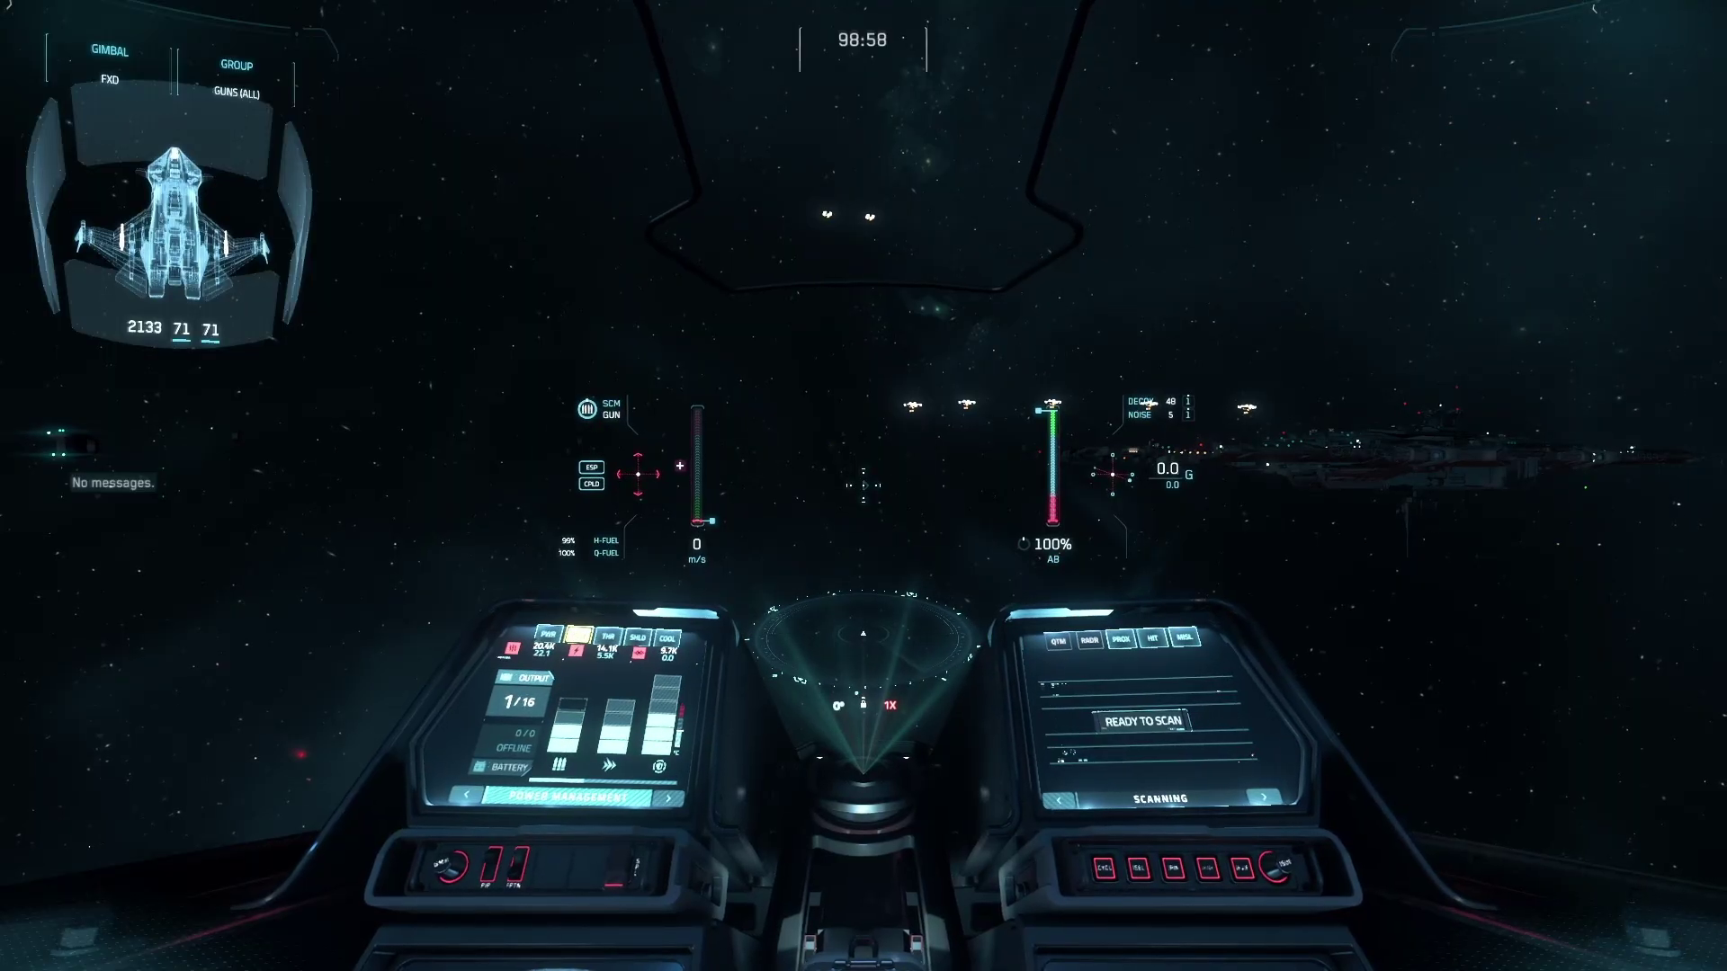
# - Check that Enable Head Tracking (Toggle) is bound to Period under VOIP, FOIP and Head Tracking keybindings
pyautogui.press('Escape')
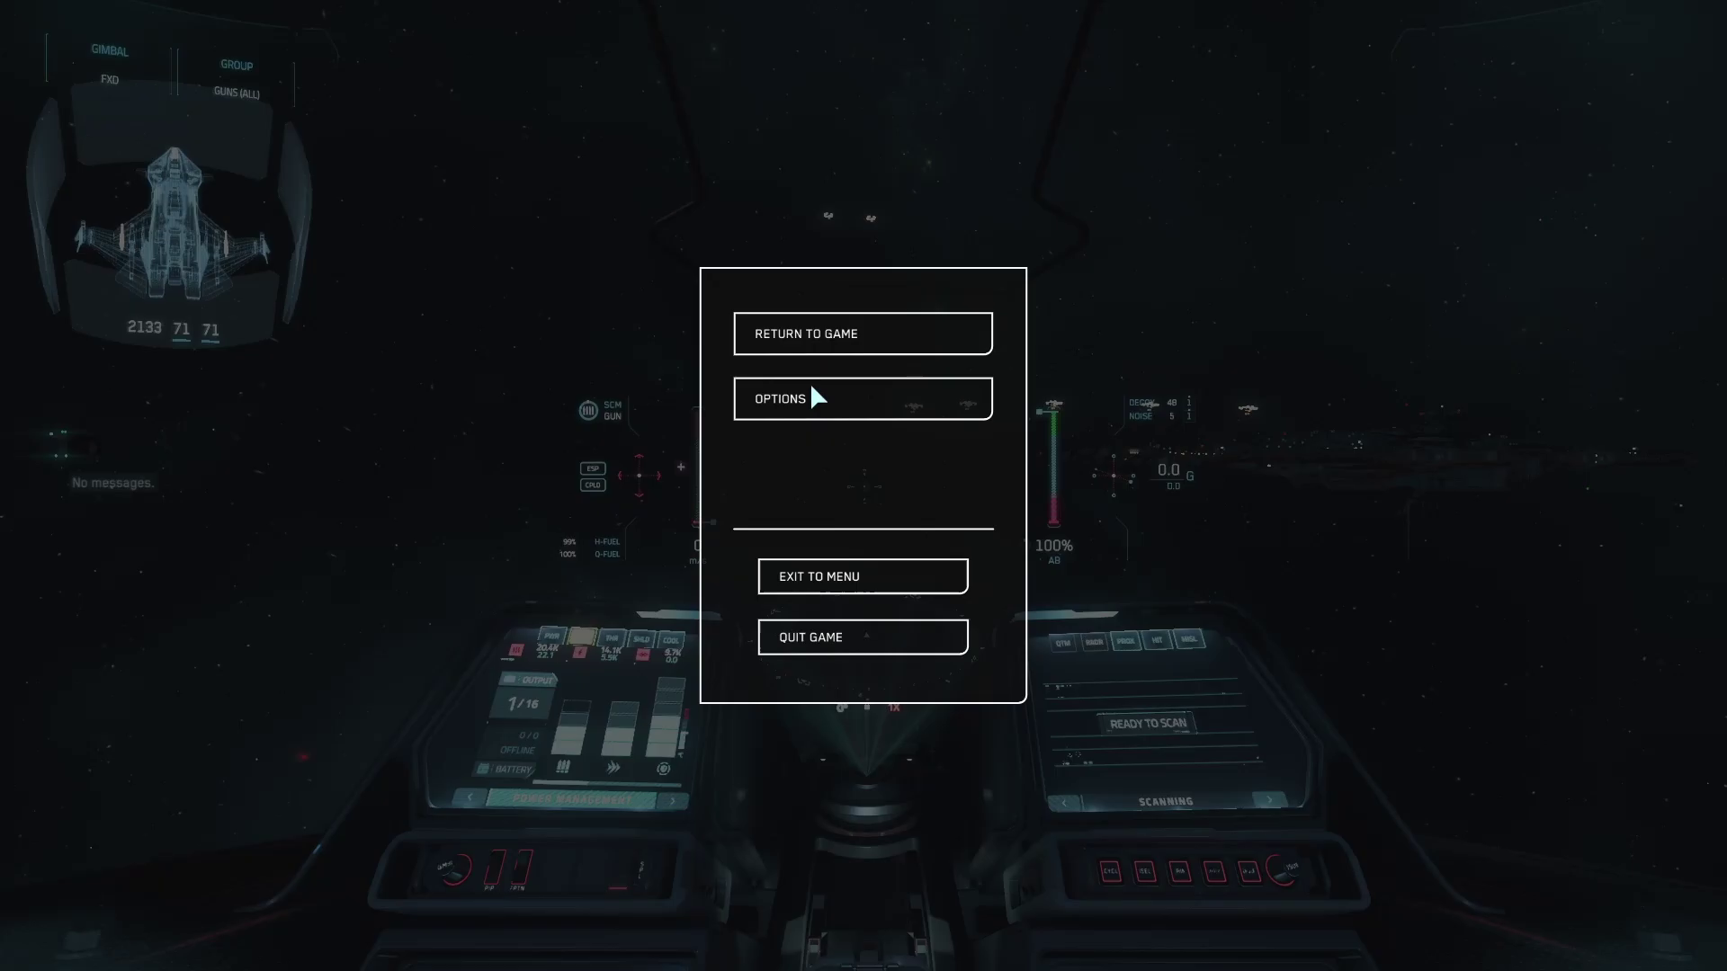
pyautogui.click(805, 396)
pyautogui.click(1259, 115)
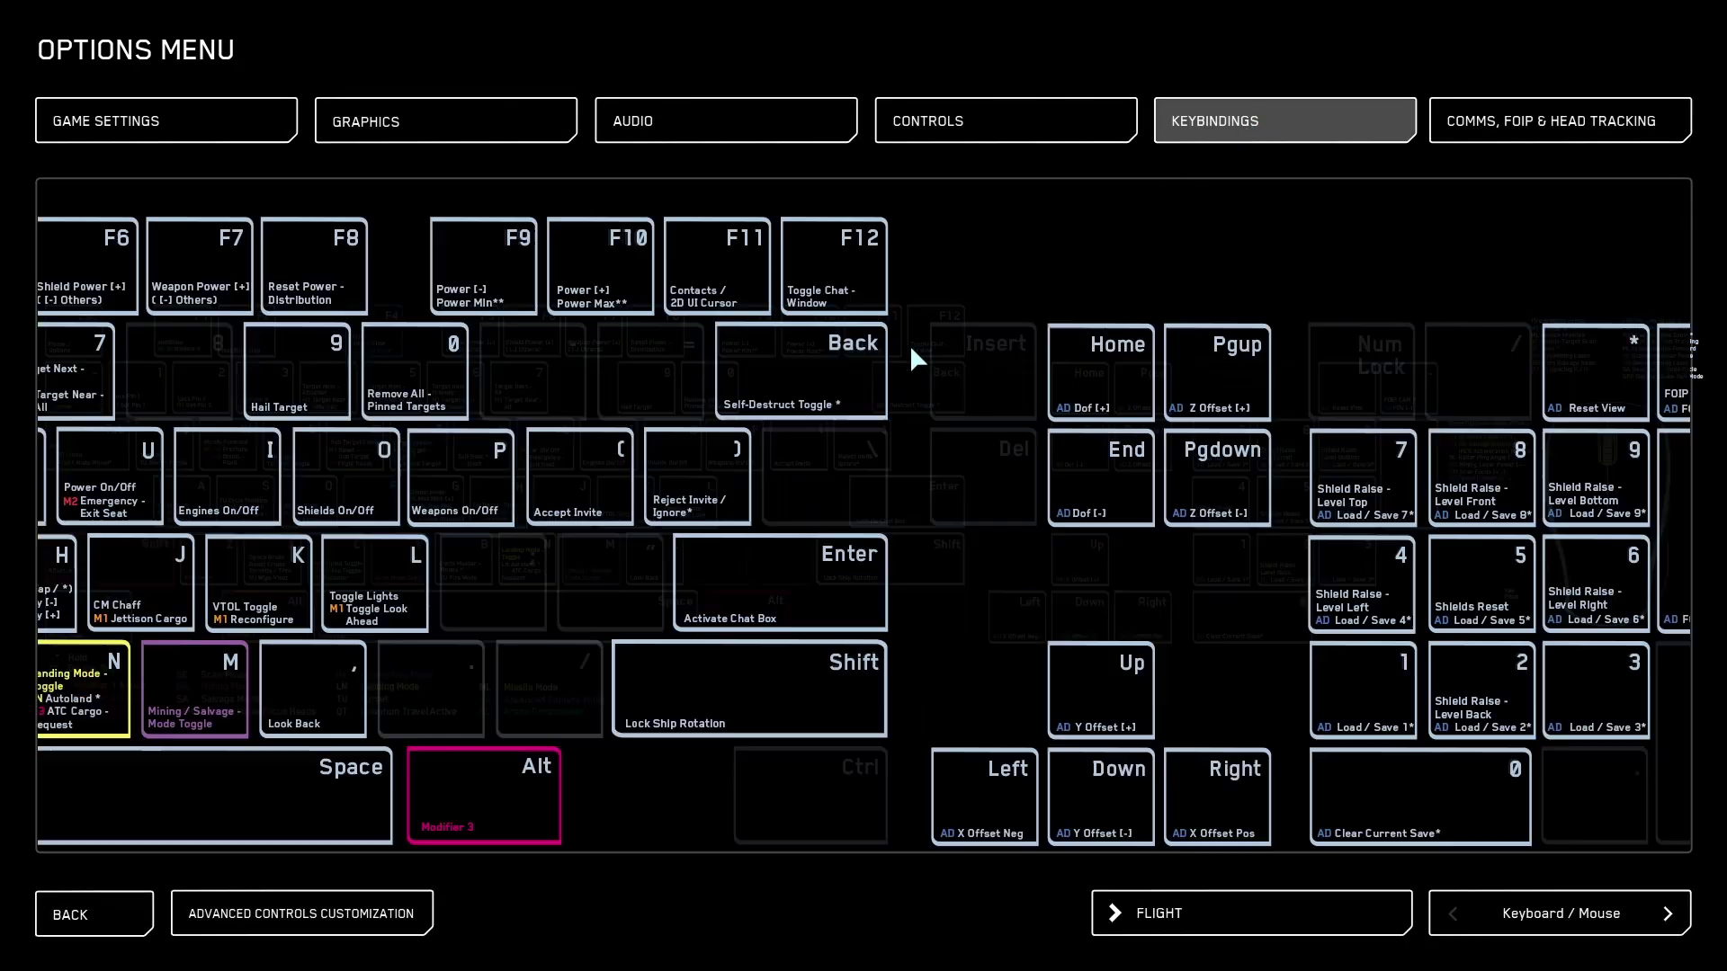
pyautogui.click(288, 908)
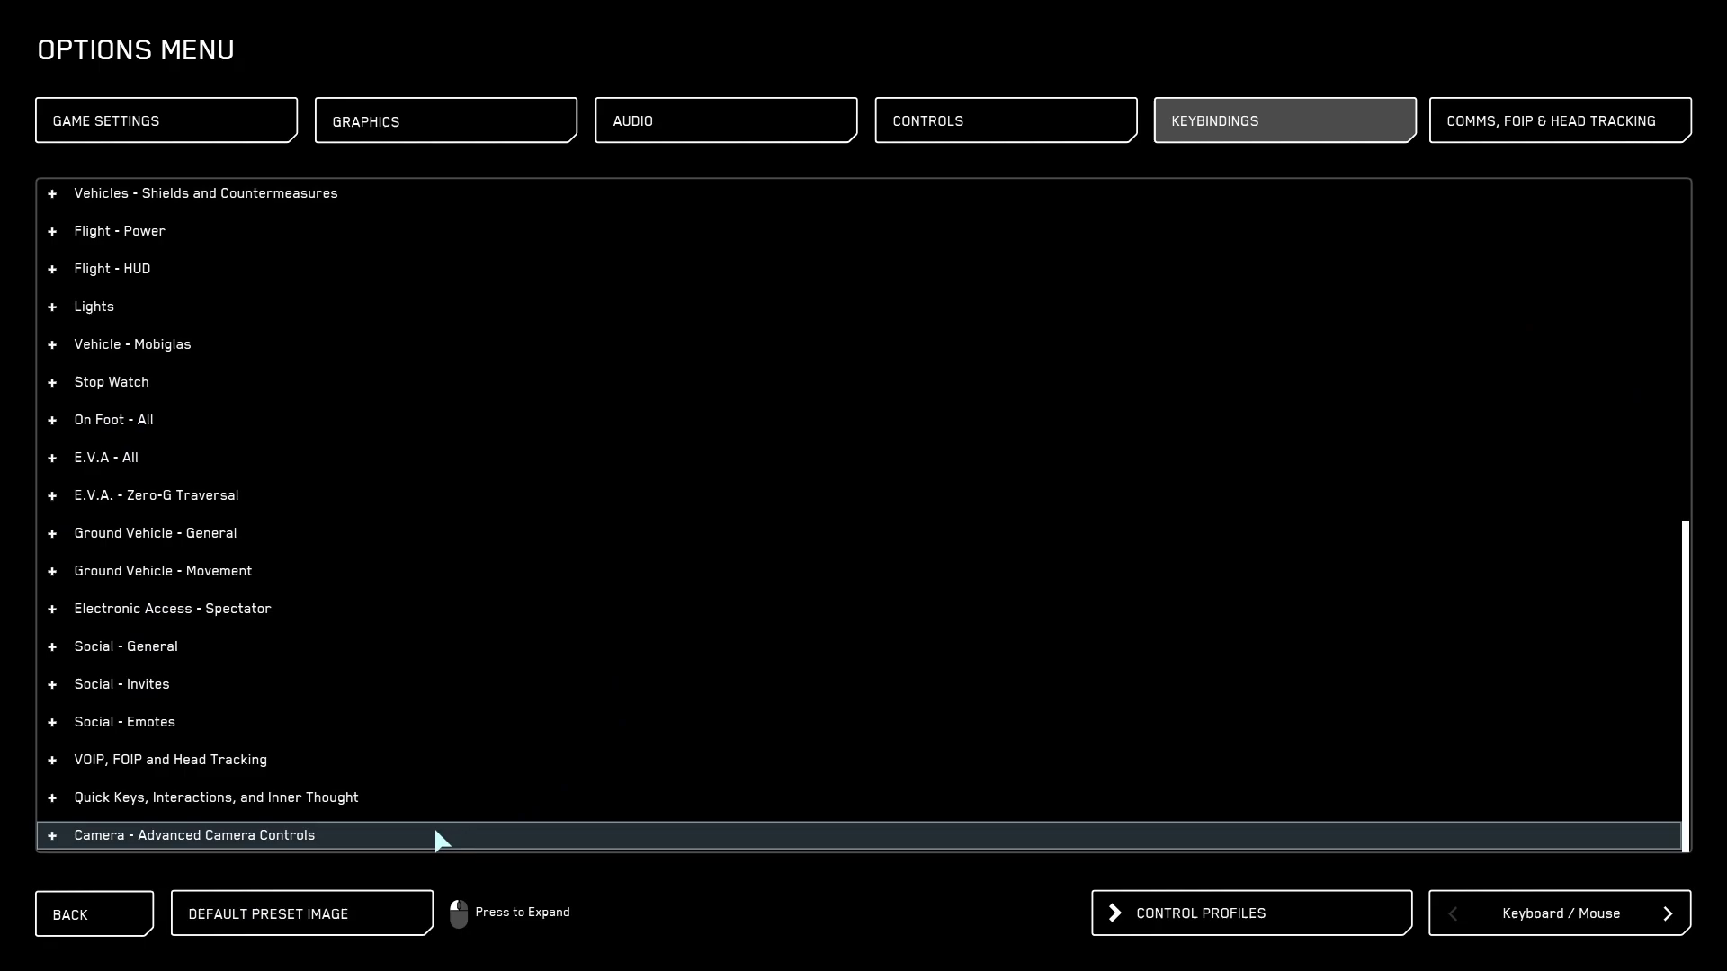
pyautogui.click(55, 760)
pyautogui.scroll(-4, 447, 759)
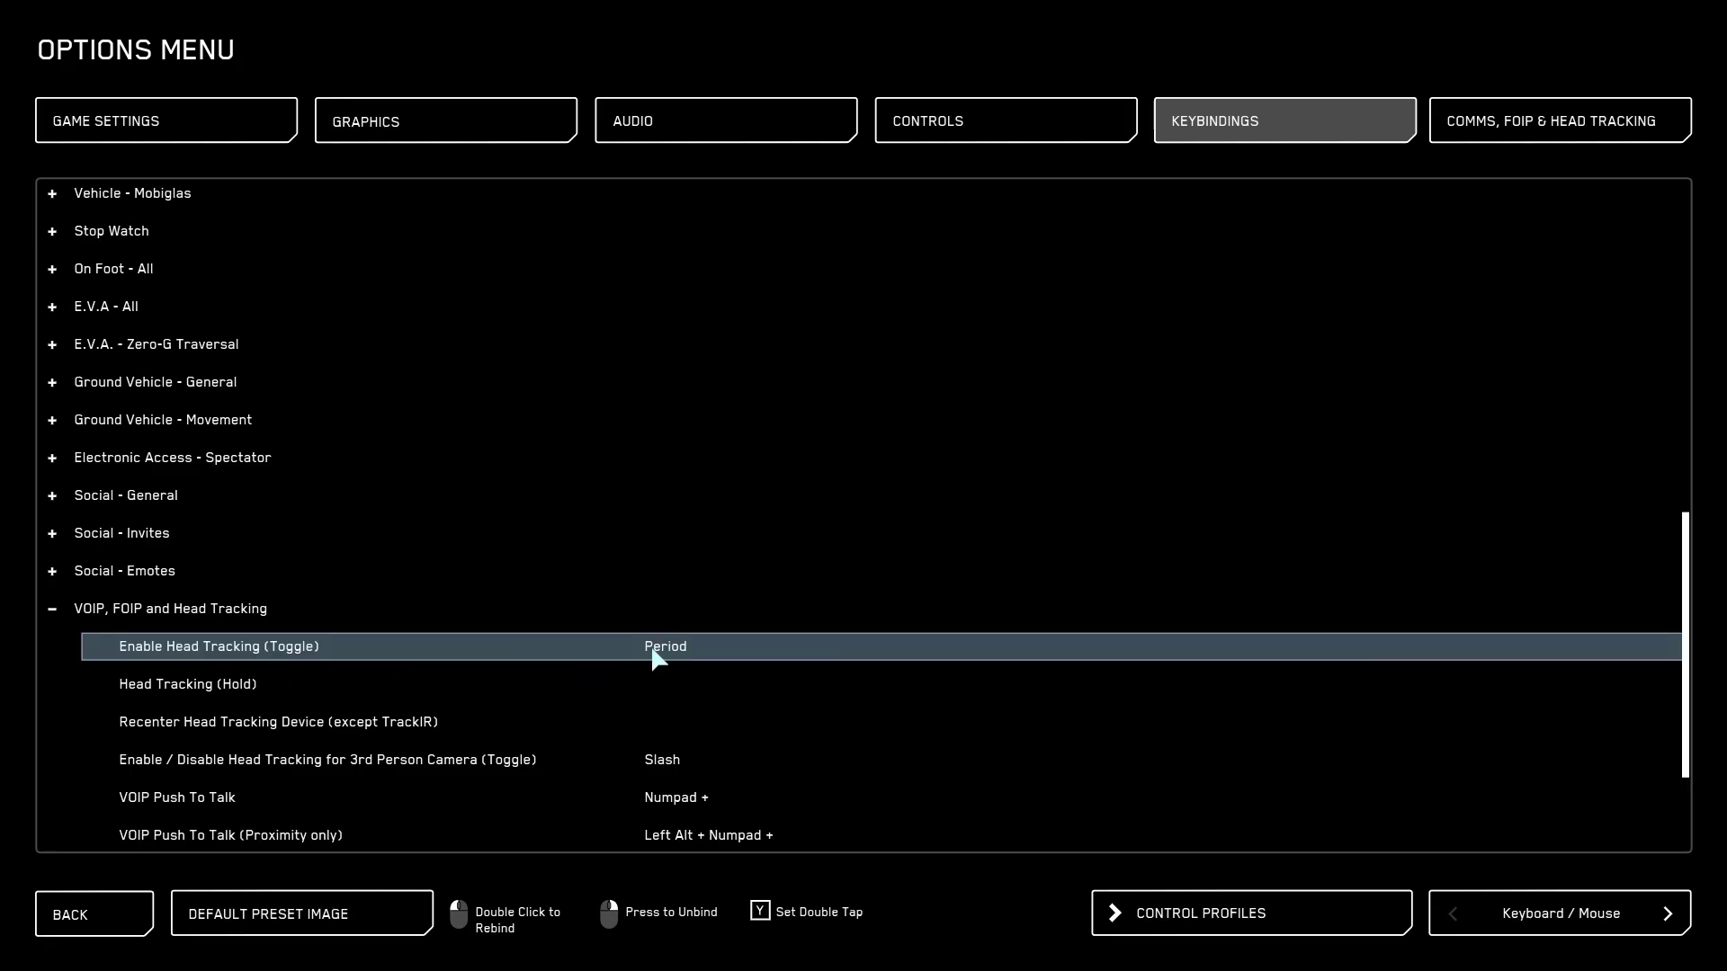
pyautogui.click(126, 899)
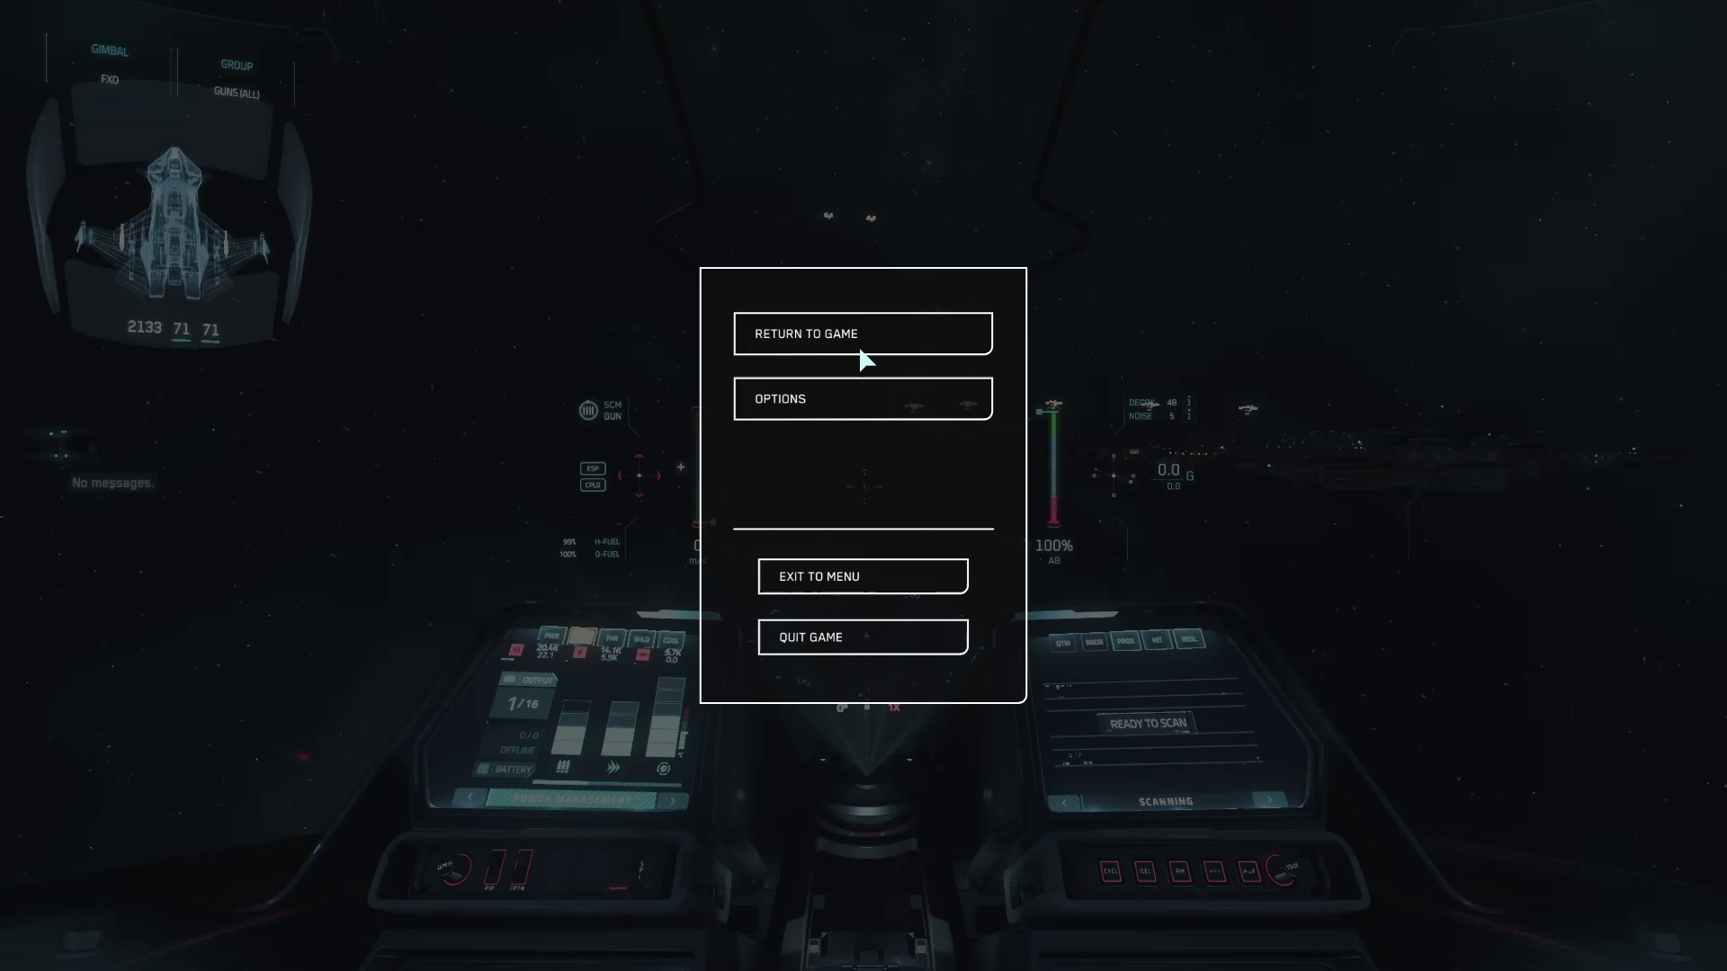
# - Resume flight briefly, then pause again and reopen the Options Menu on Game Settings
pyautogui.click(861, 352)
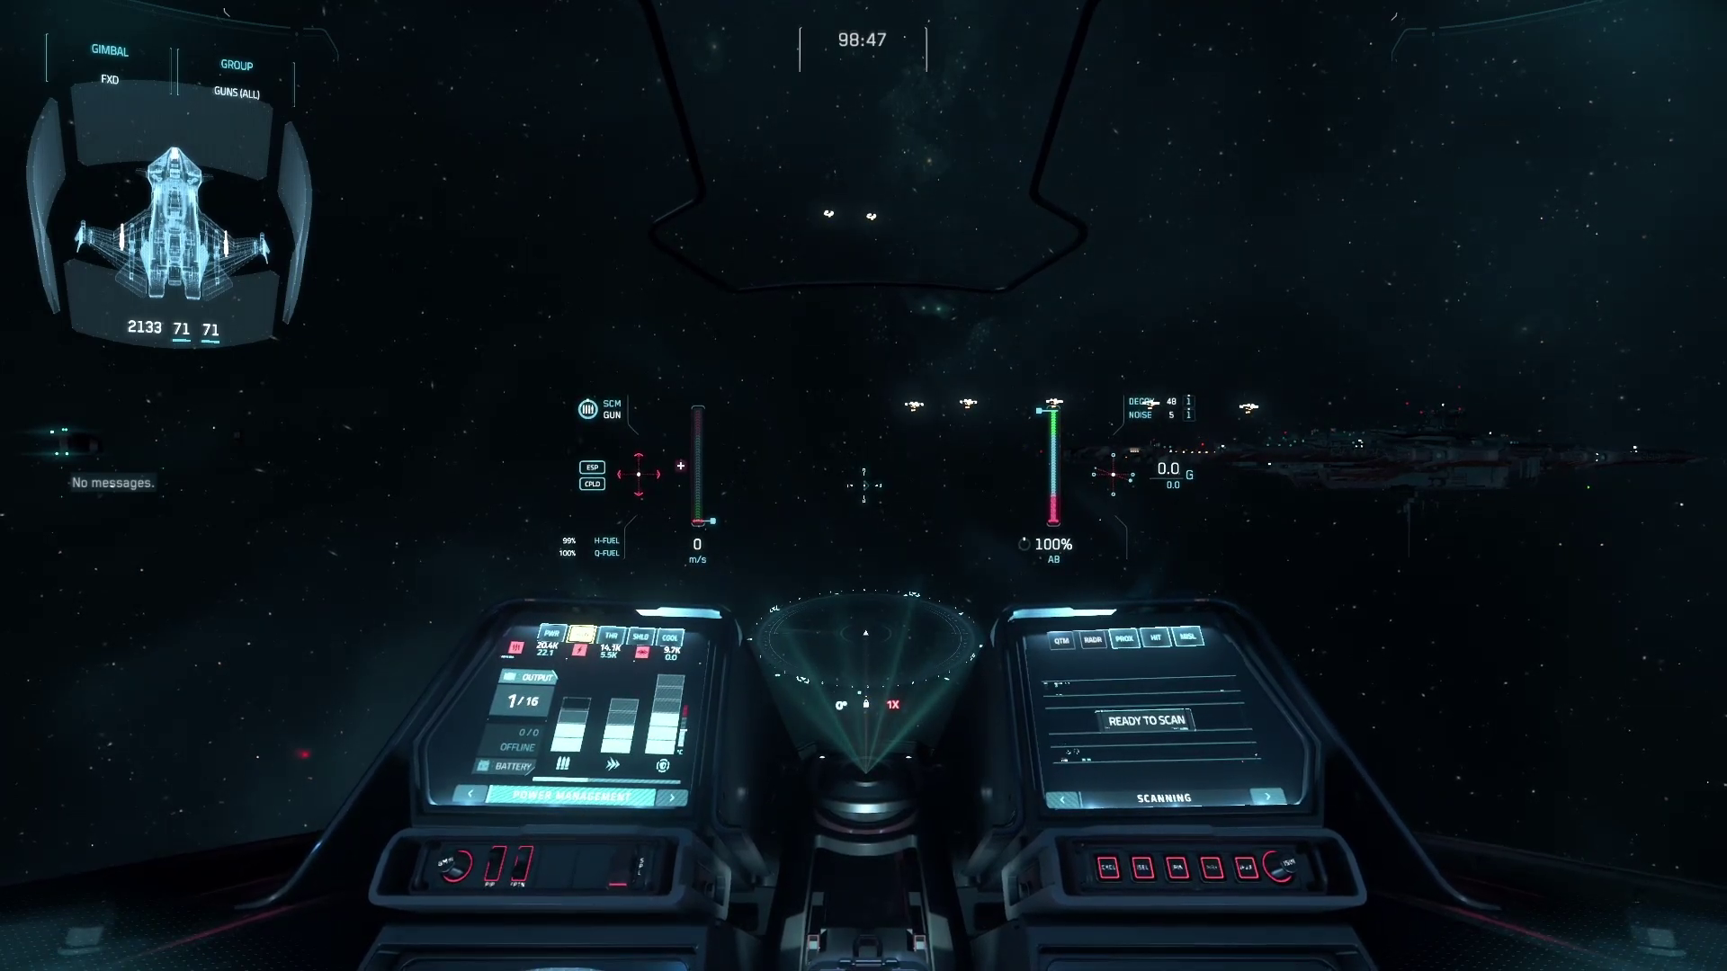
pyautogui.press('Escape')
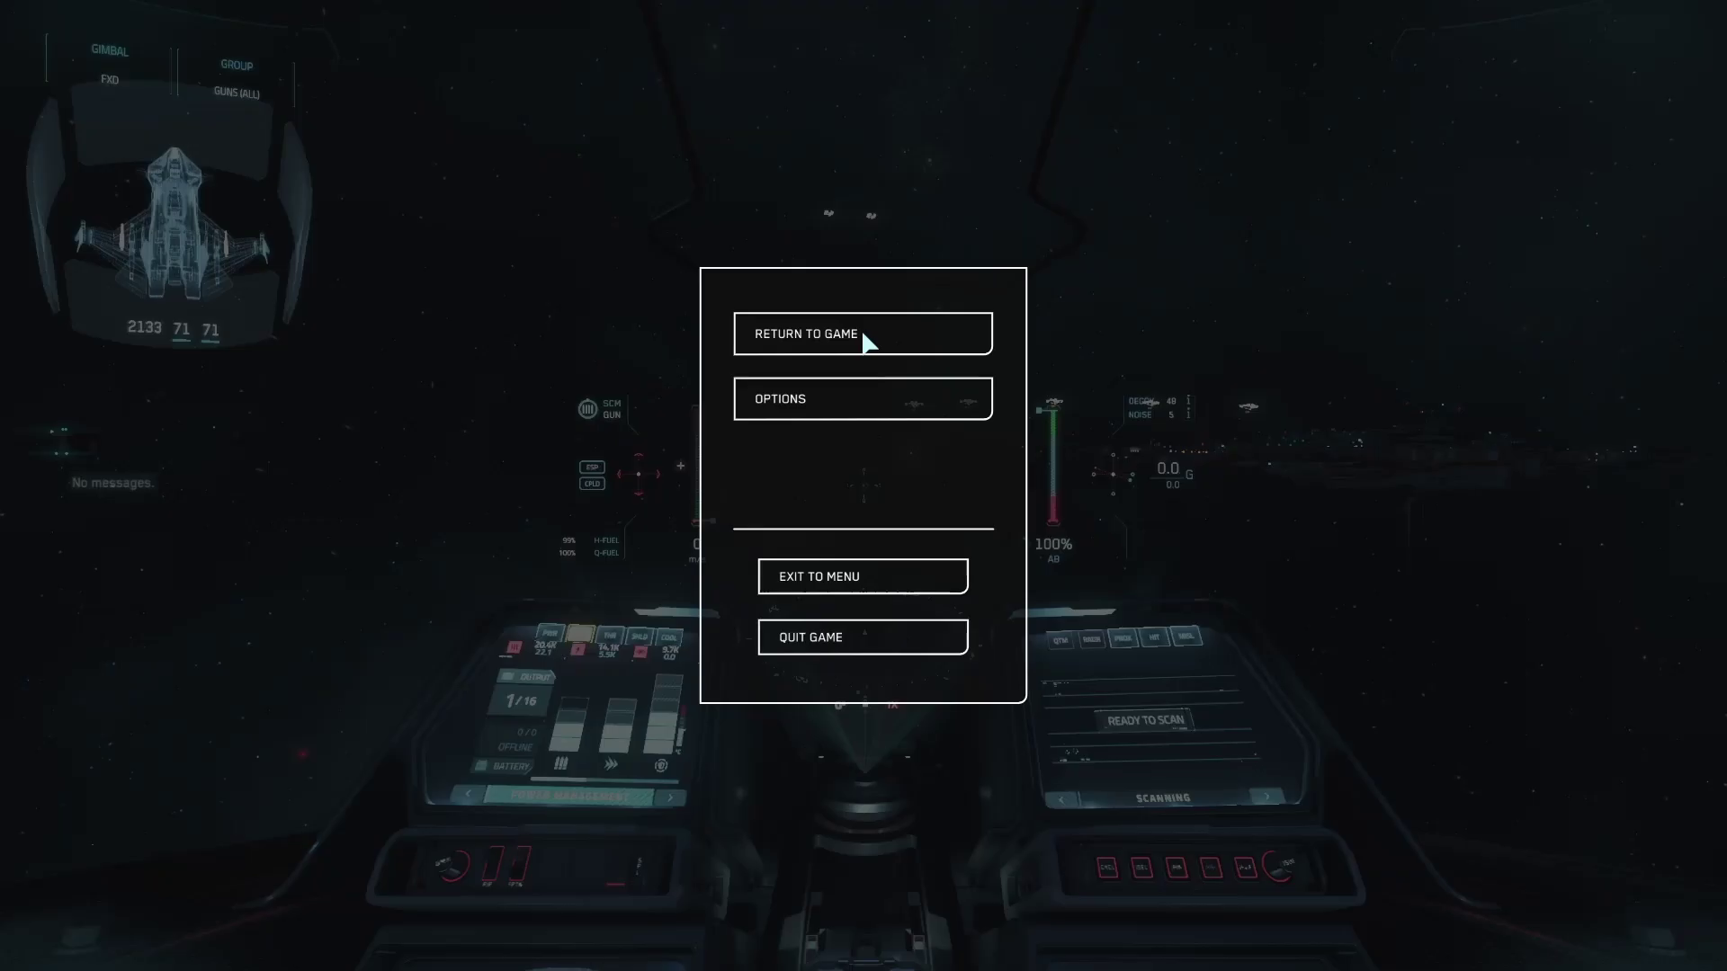
pyautogui.click(824, 415)
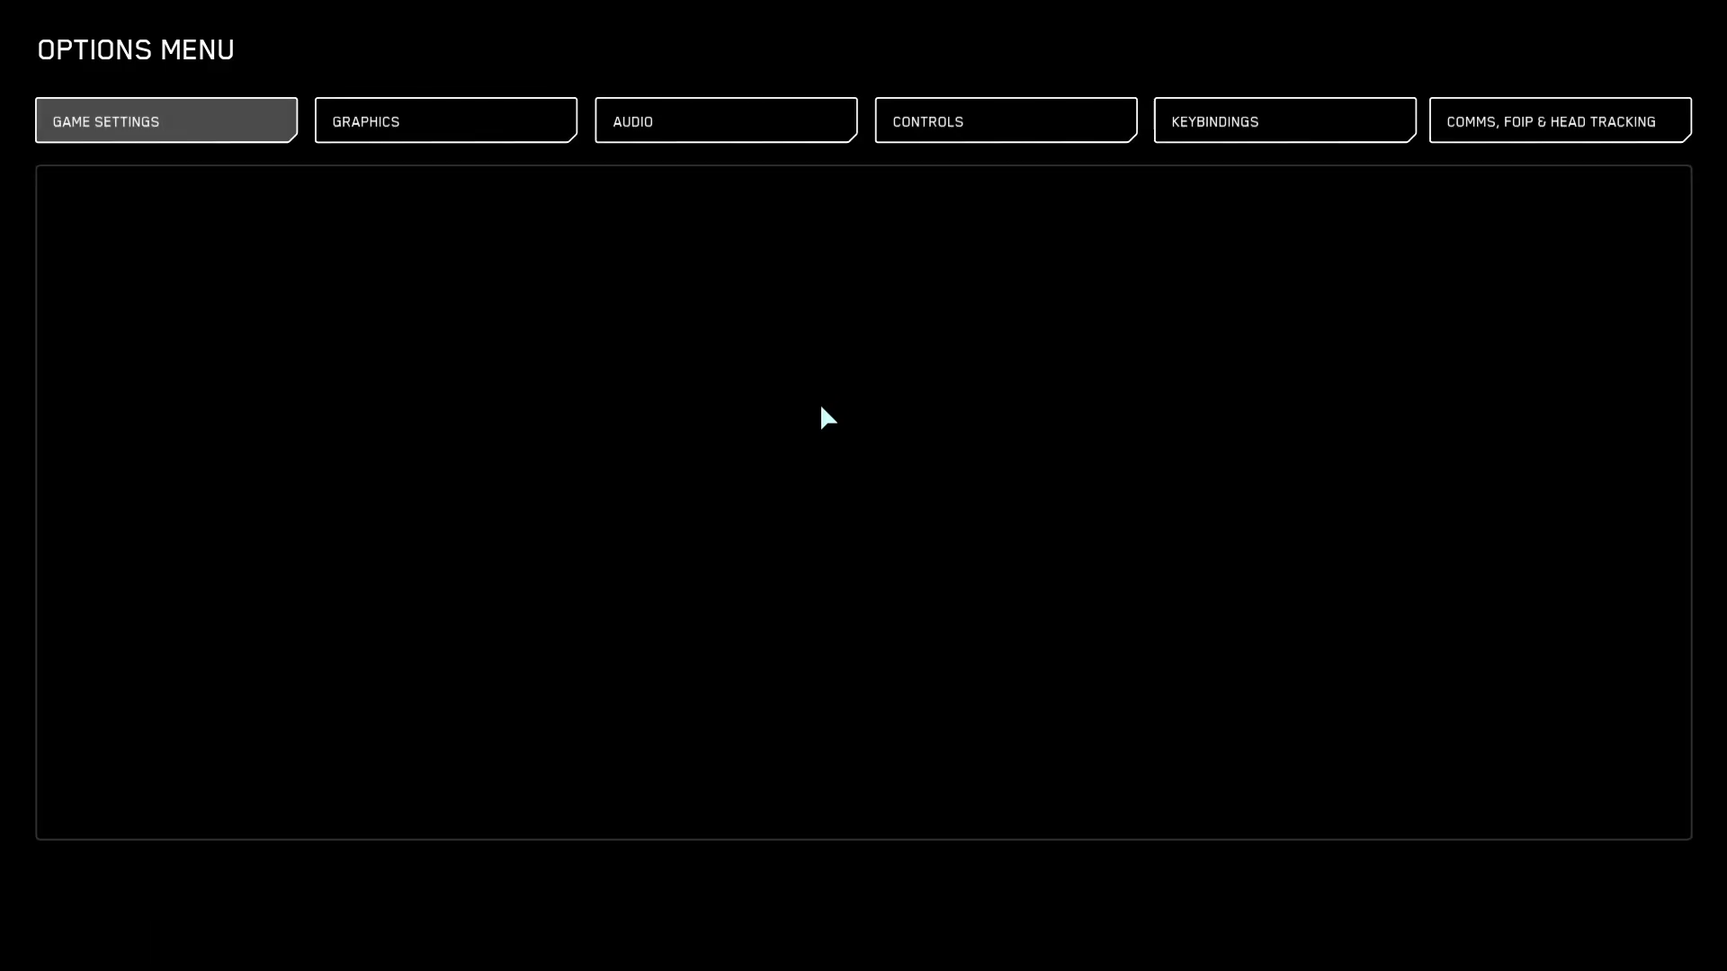
# - In Comms, FOIP & Head Tracking, keep TrackIR as the head tracking source
pyautogui.click(1560, 135)
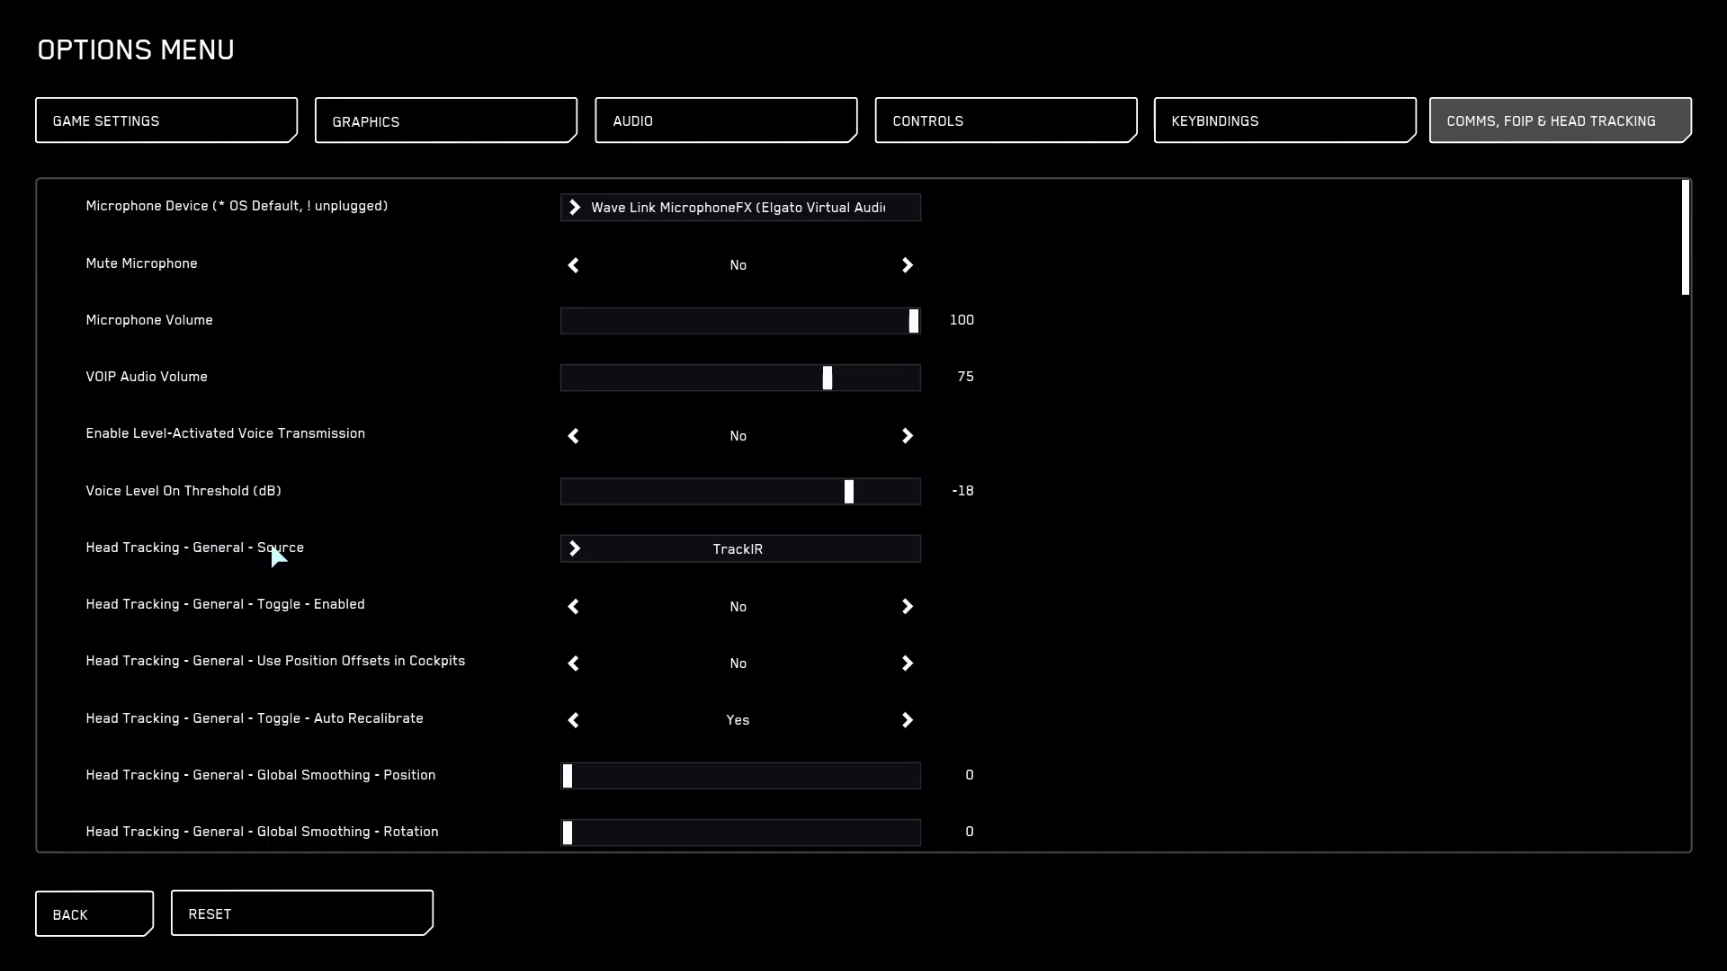
pyautogui.click(709, 547)
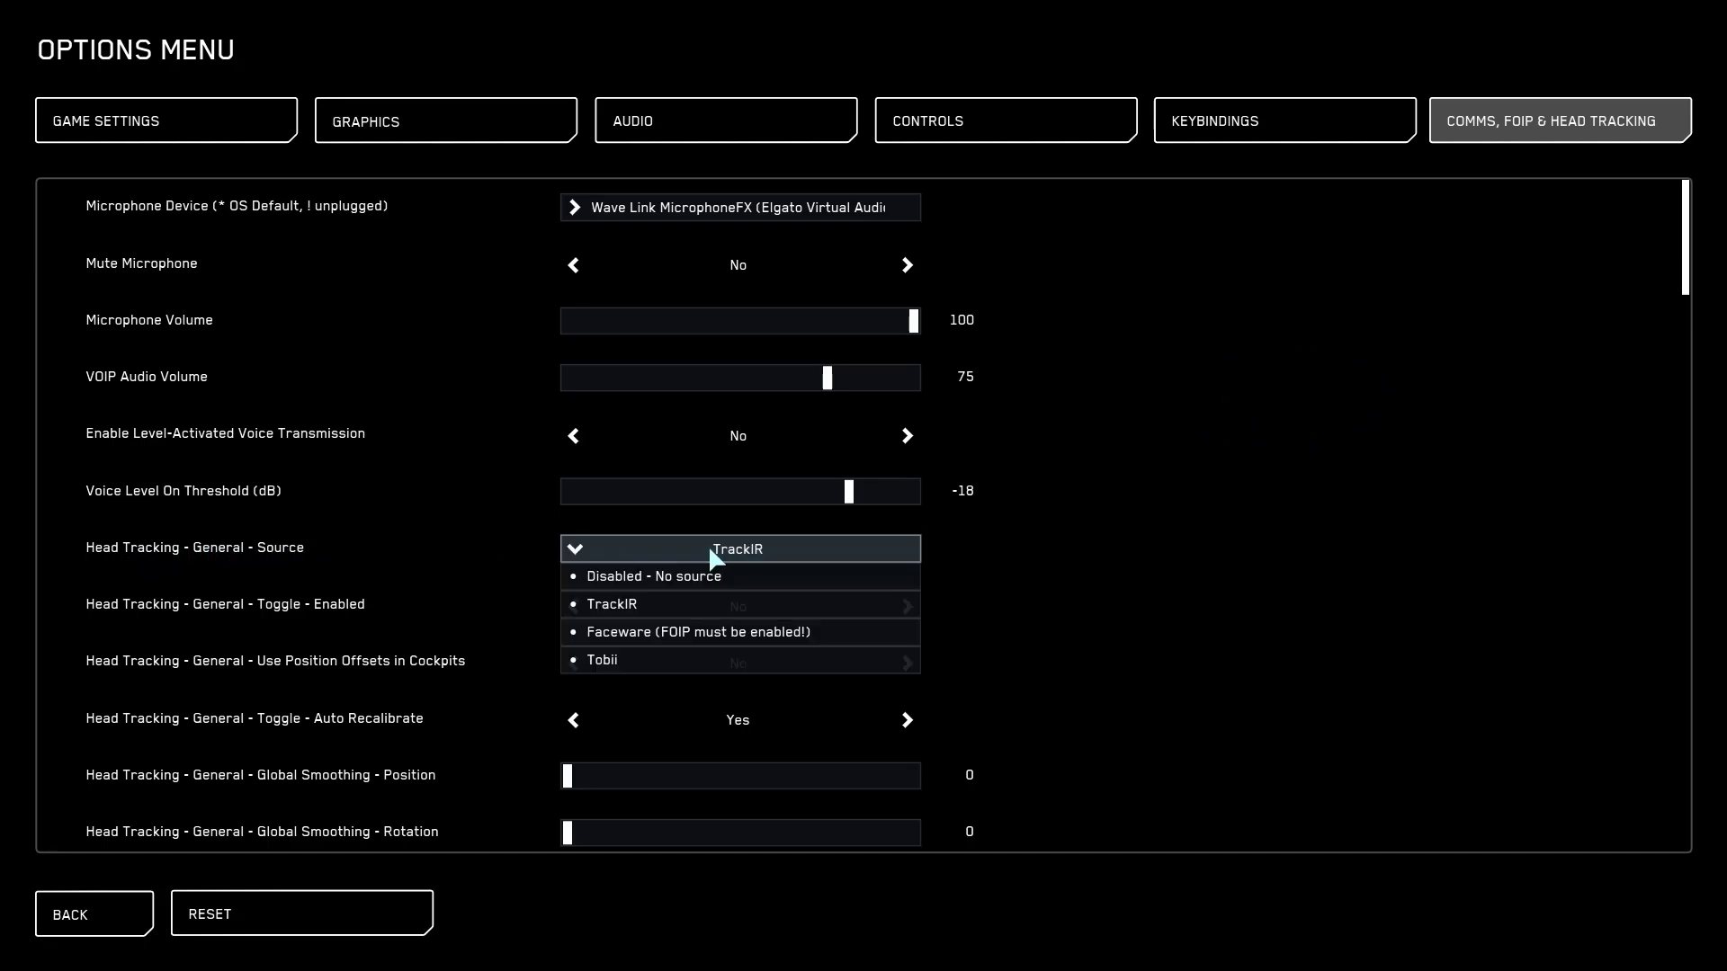
pyautogui.click(647, 605)
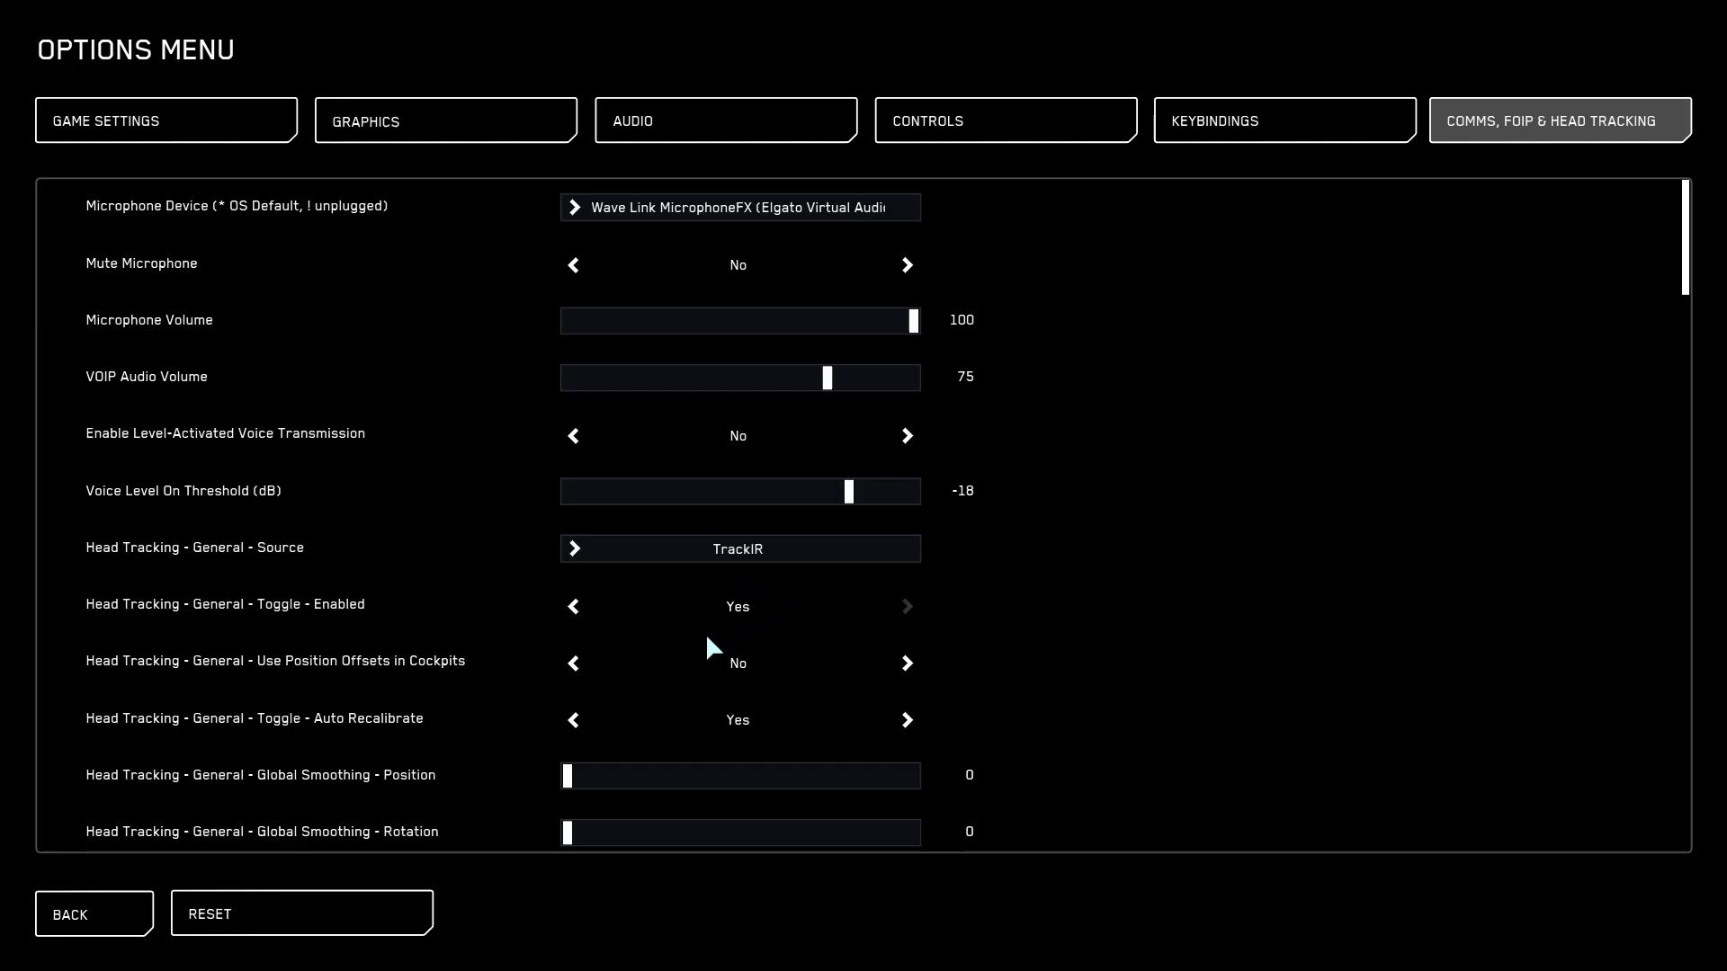
# - Scroll through the head tracking options, including Enable Roll in Seats and the 2.00-second disable timeout
pyautogui.scroll(-1, 707, 634)
pyautogui.scroll(-18, 733, 594)
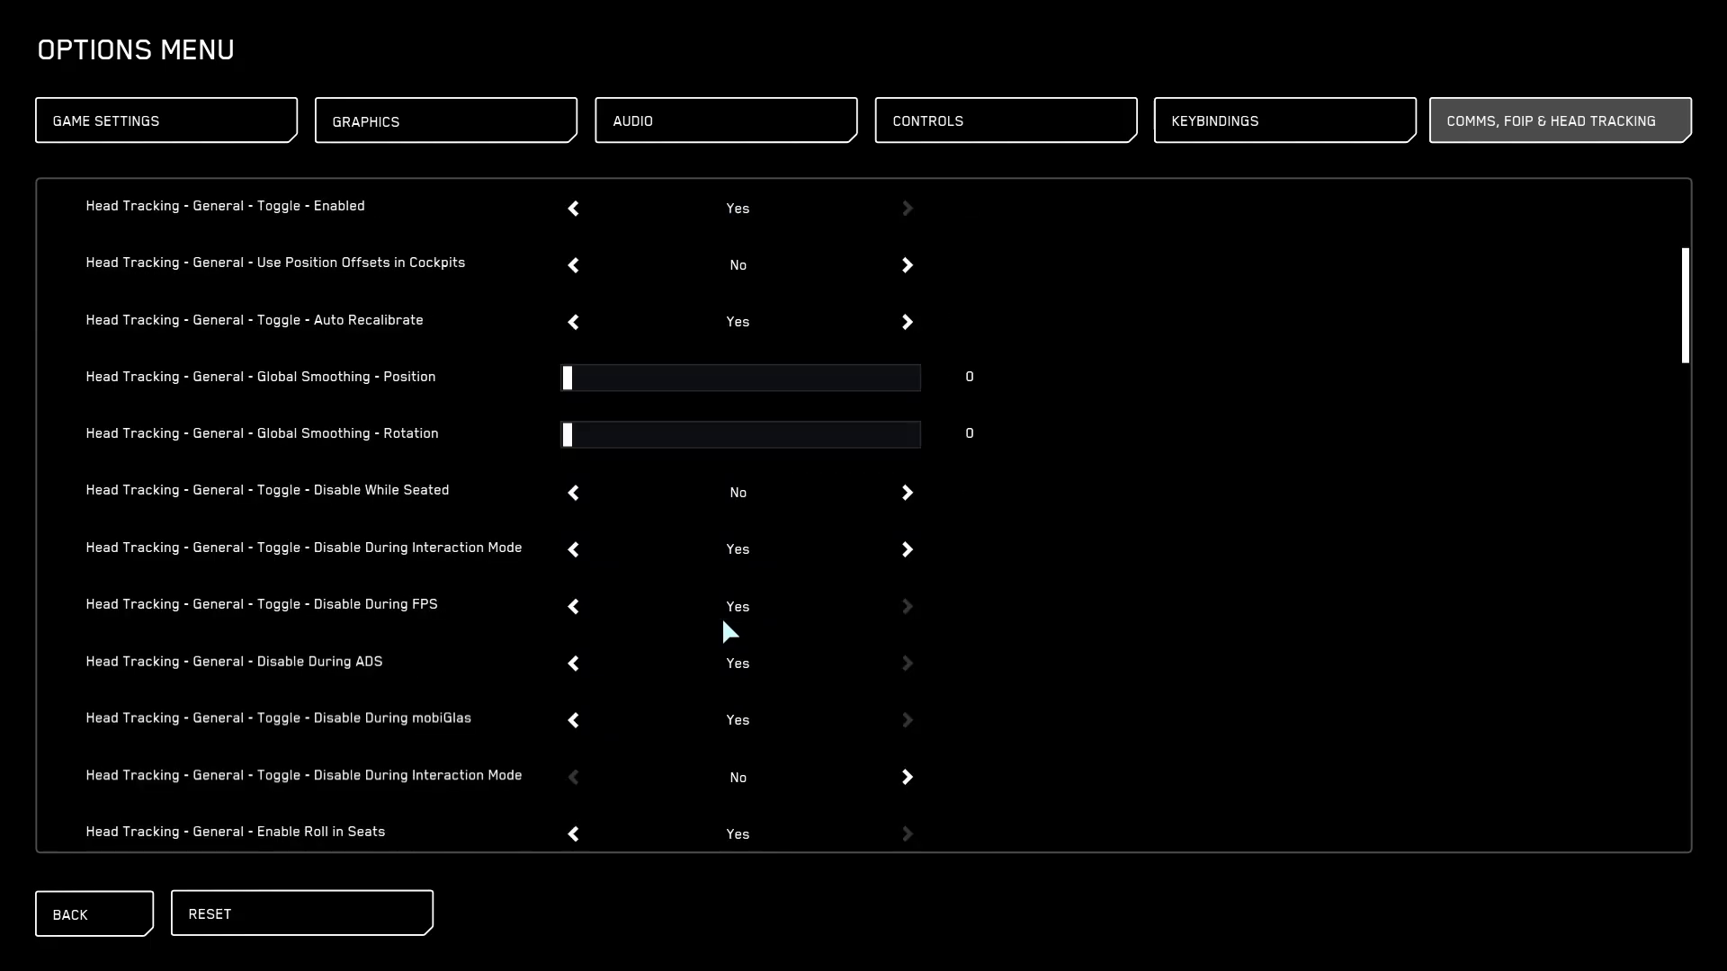
pyautogui.scroll(-4, 713, 630)
pyautogui.scroll(17, 712, 630)
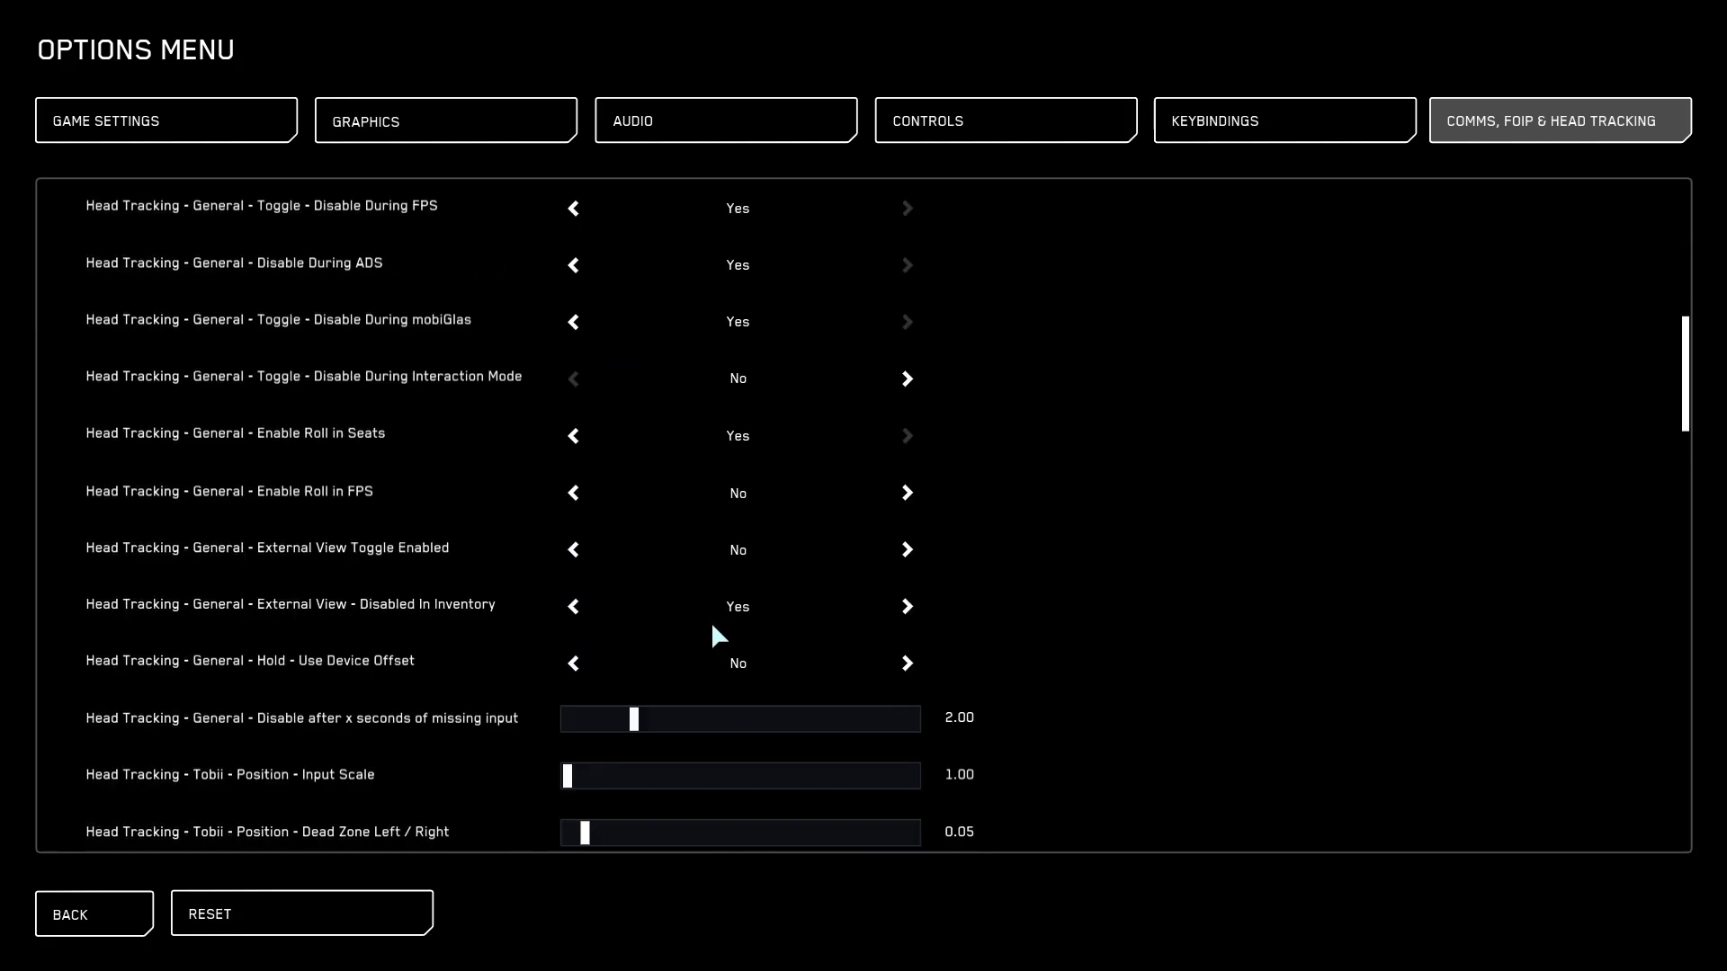